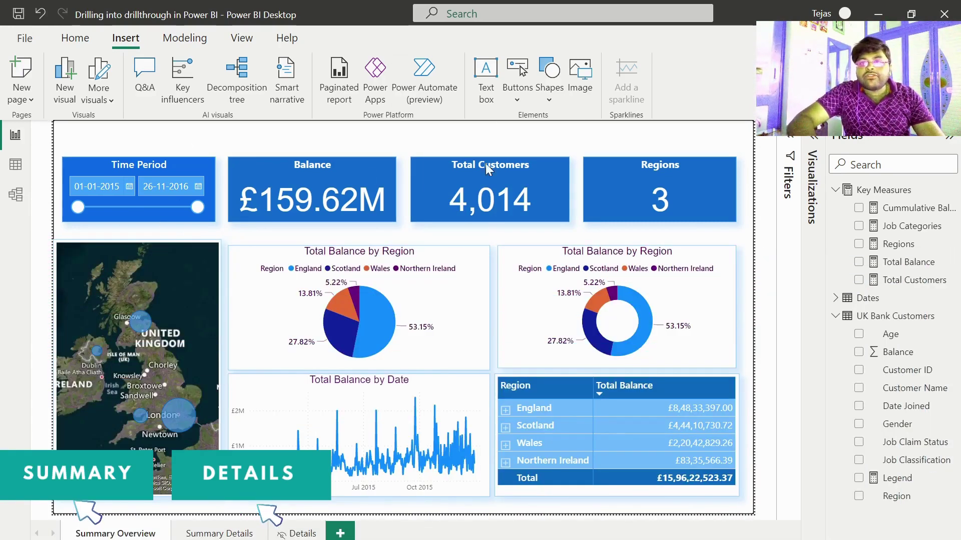
# Step: Check the table on Summary Details, then return to the Summary Overview page
pyautogui.click(220, 534)
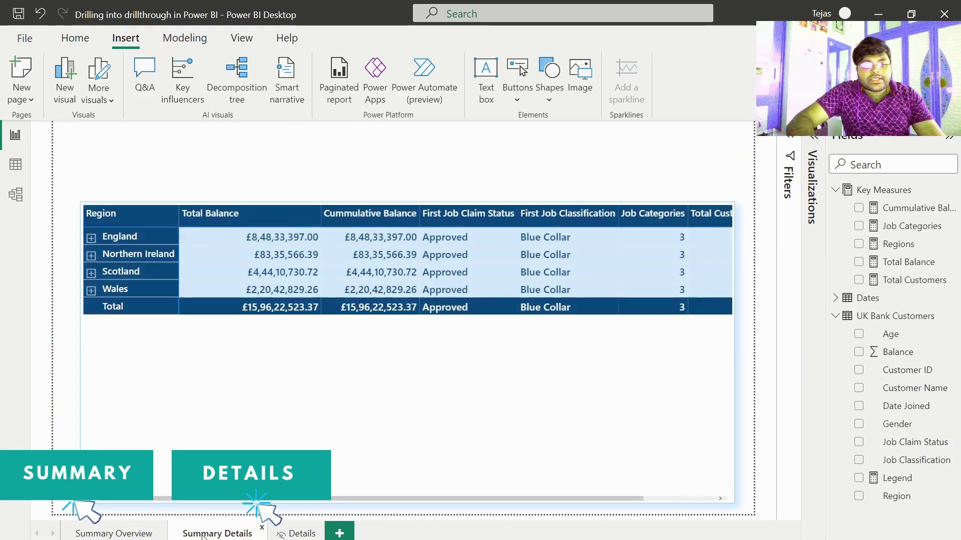
pyautogui.click(573, 367)
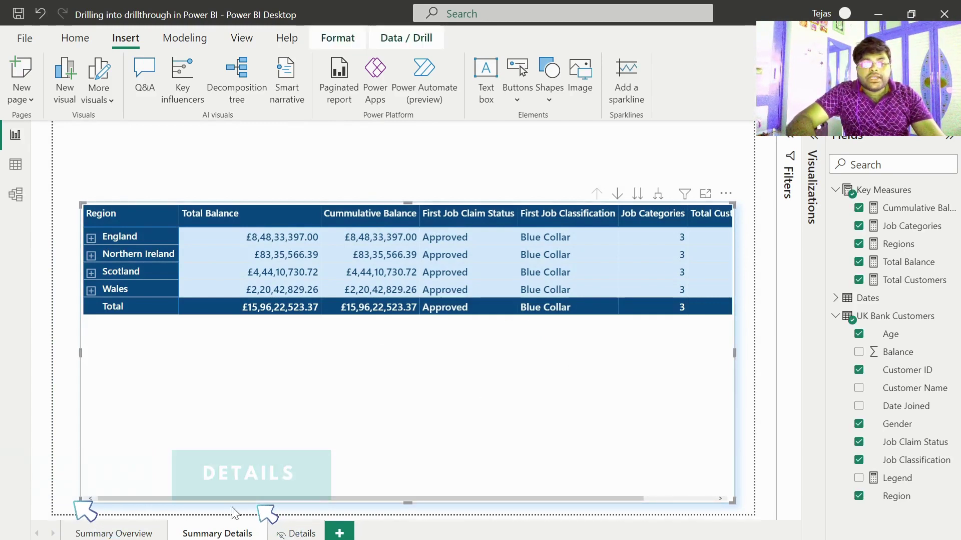
pyautogui.click(109, 534)
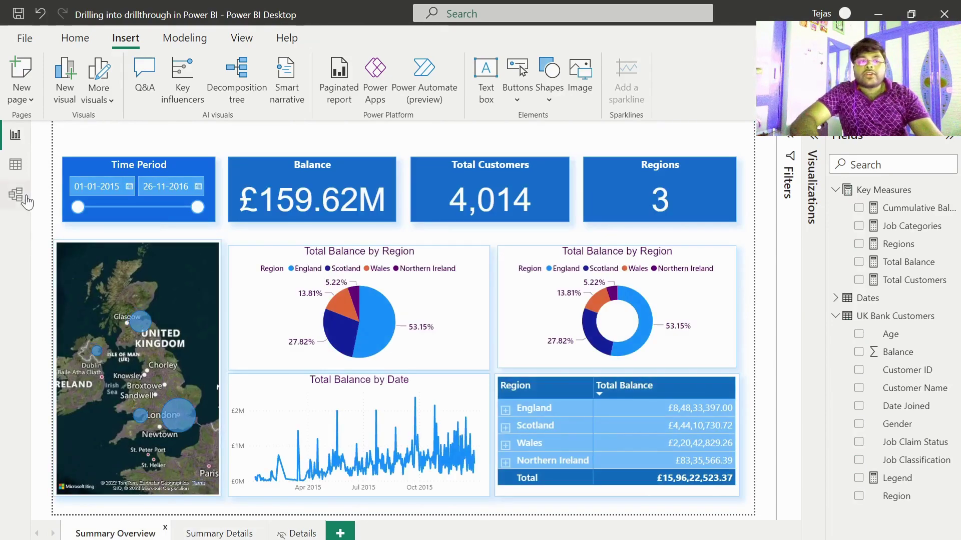
# Step: Open UK Bank Customers in Data view and inspect the Customer ID, Customer Name, Gender, Age and Region columns
pyautogui.click(15, 165)
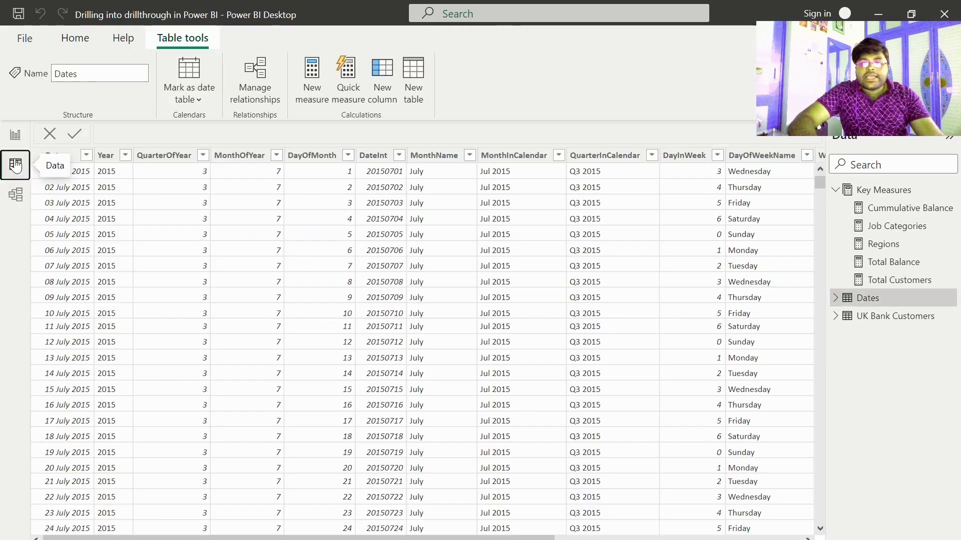
pyautogui.click(886, 319)
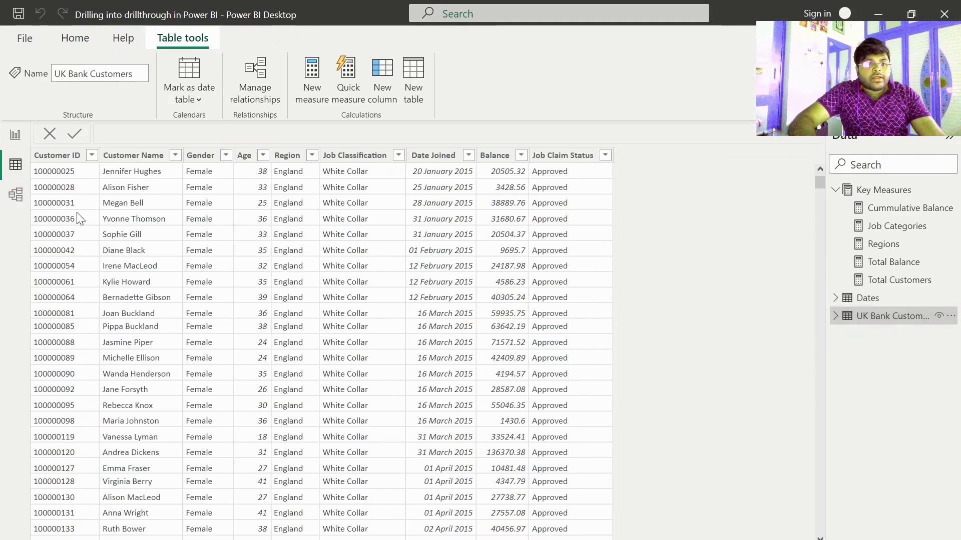
pyautogui.click(62, 159)
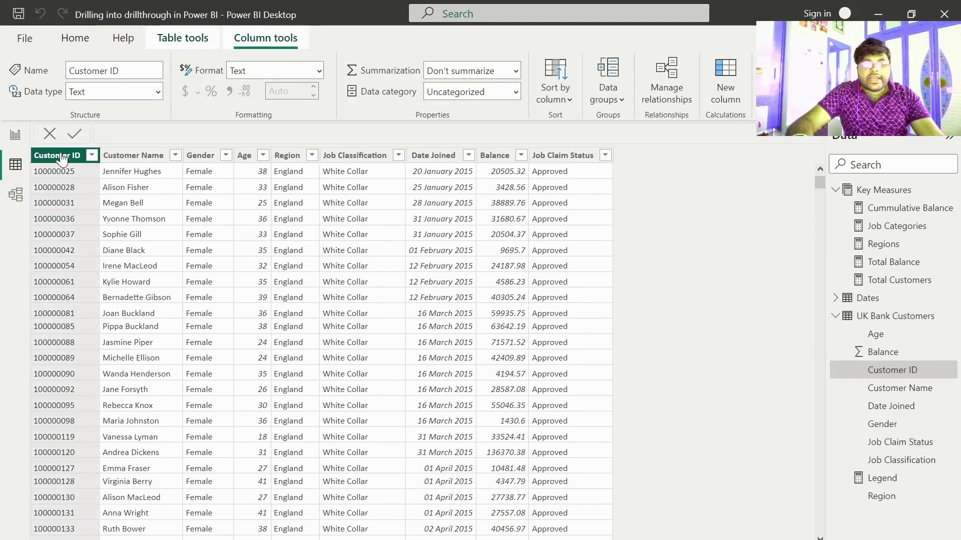
pyautogui.press('Right')
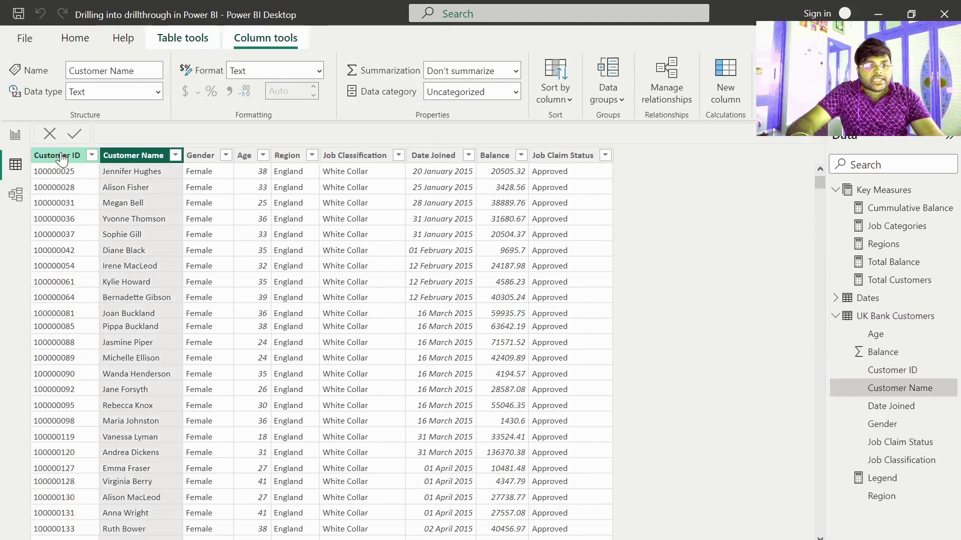
pyautogui.click(201, 159)
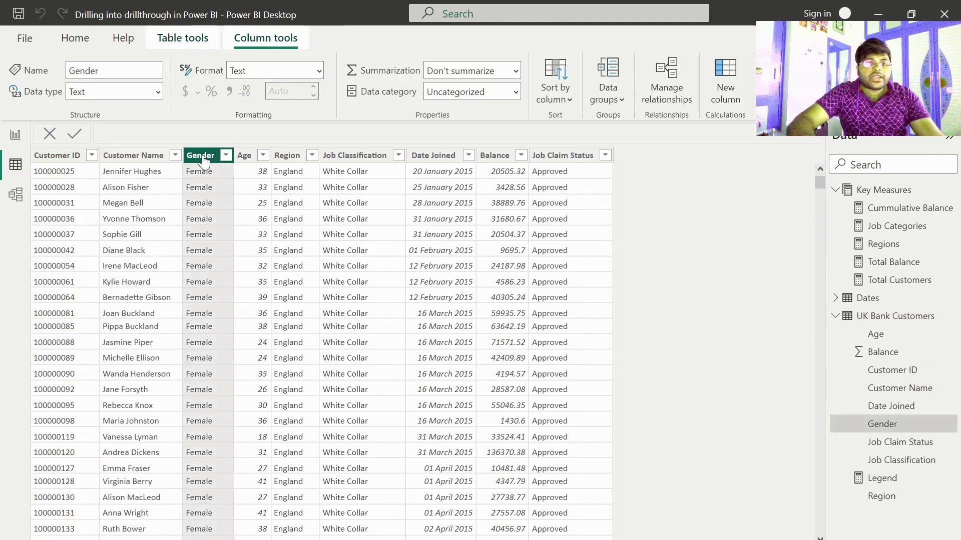
pyautogui.click(243, 159)
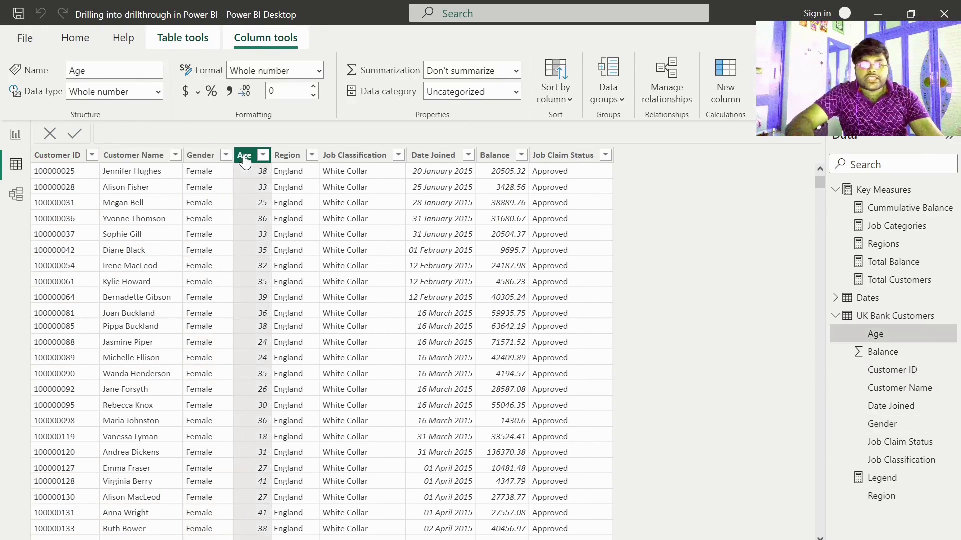
pyautogui.click(289, 159)
# Step: Inspect Job Classification, Date Joined, Balance and Job Claim Status, then view Dates and the model diagram
pyautogui.click(347, 159)
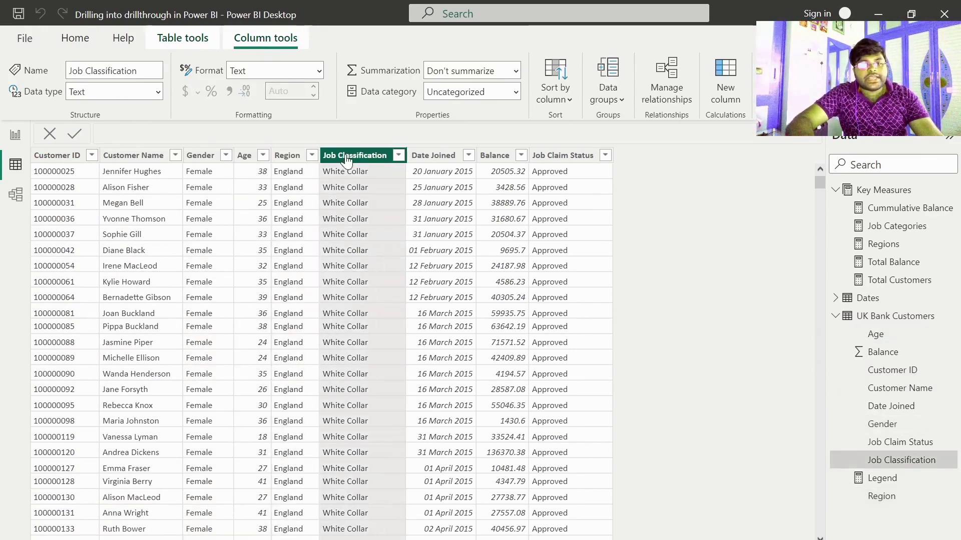
pyautogui.click(432, 159)
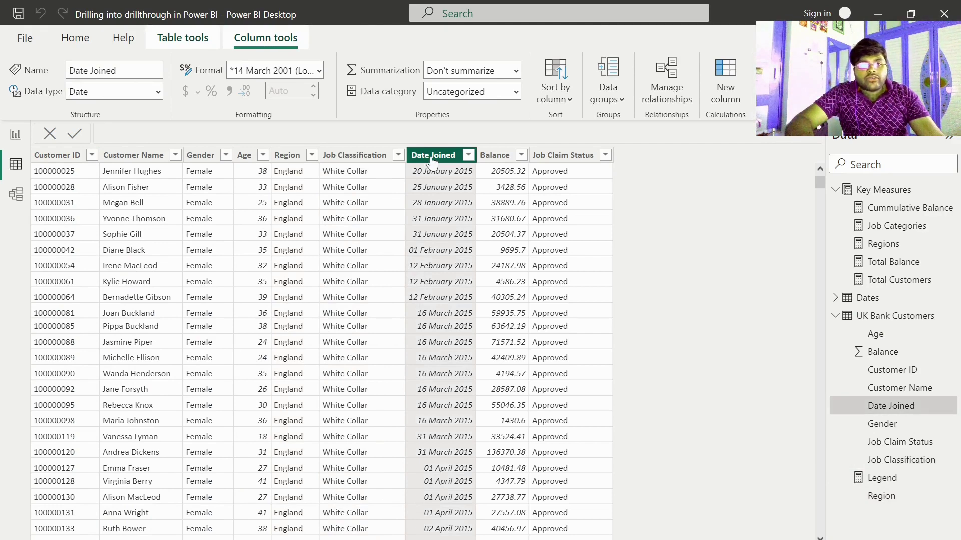
pyautogui.click(496, 159)
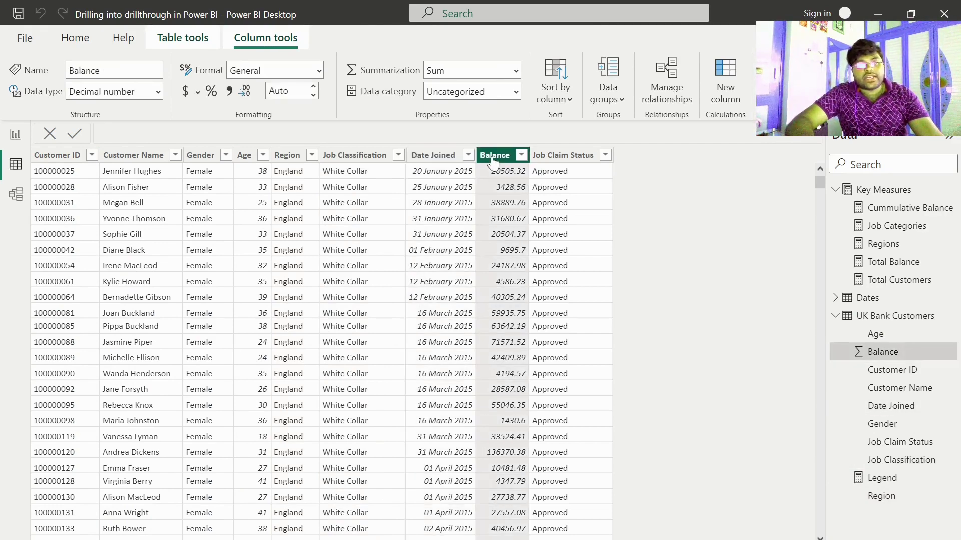
pyautogui.click(549, 159)
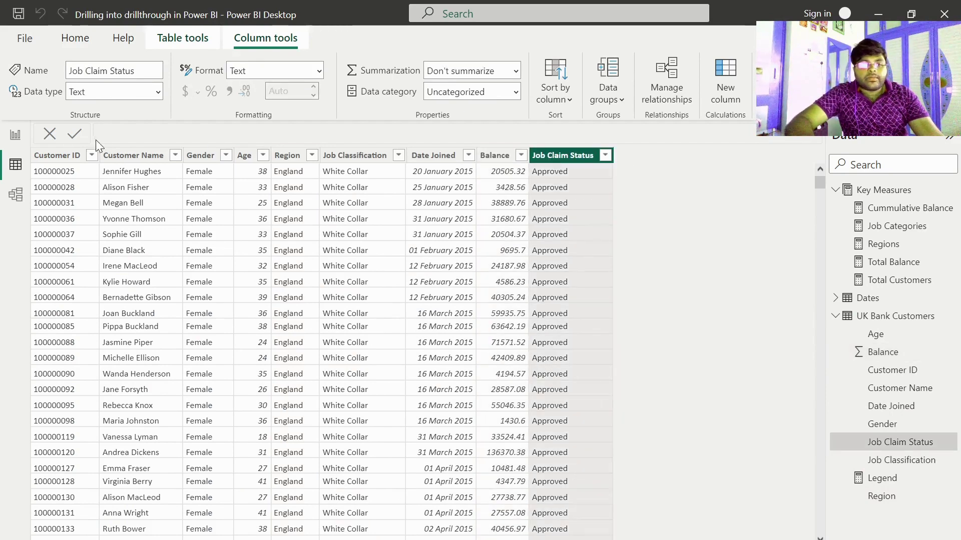
pyautogui.click(52, 159)
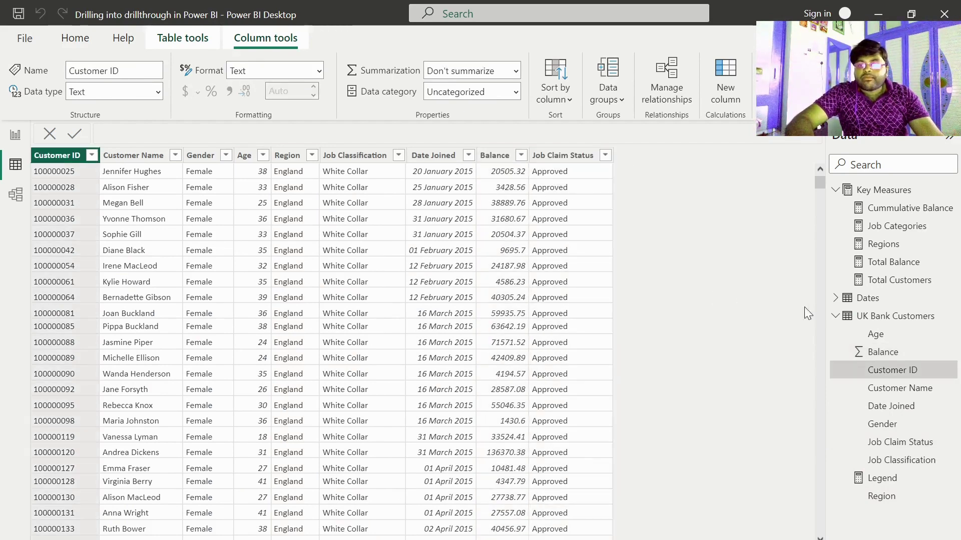
pyautogui.click(873, 303)
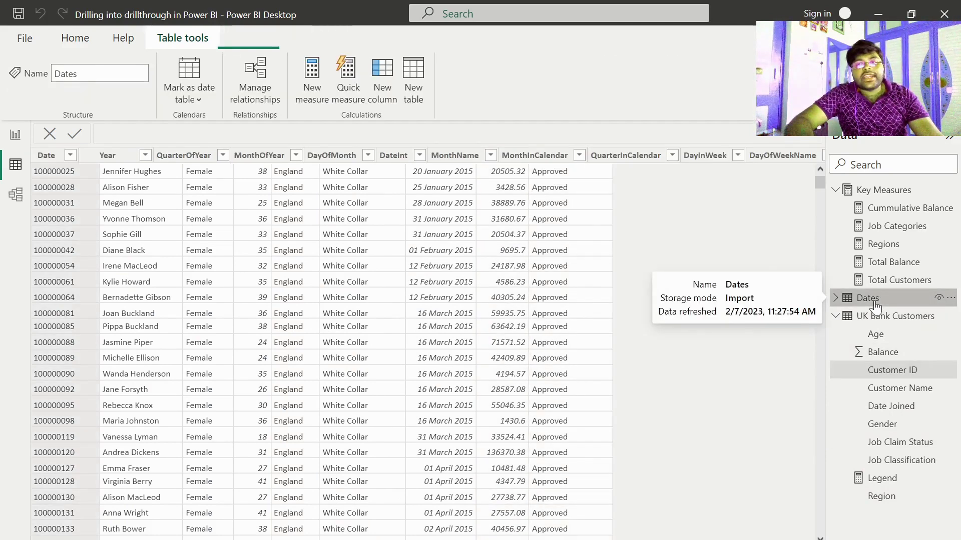
pyautogui.click(15, 194)
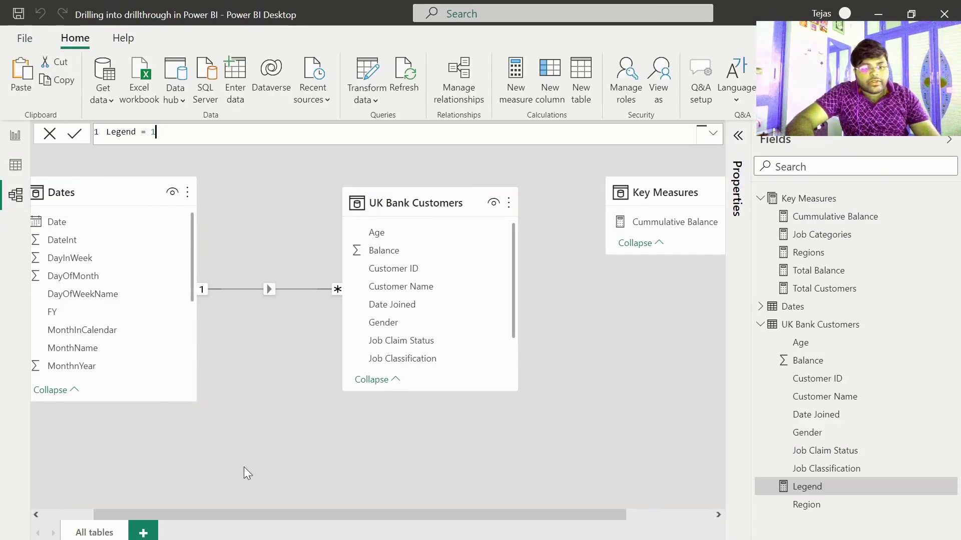
# Step: Scroll across the model diagram, then switch back to the Report view
pyautogui.moveTo(257, 516); pyautogui.dragTo(179, 513)
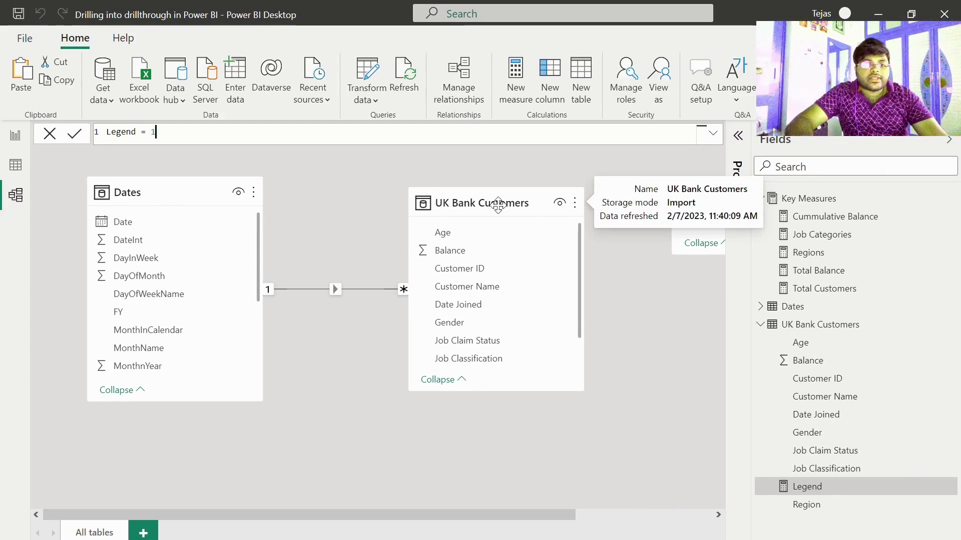
pyautogui.click(6, 137)
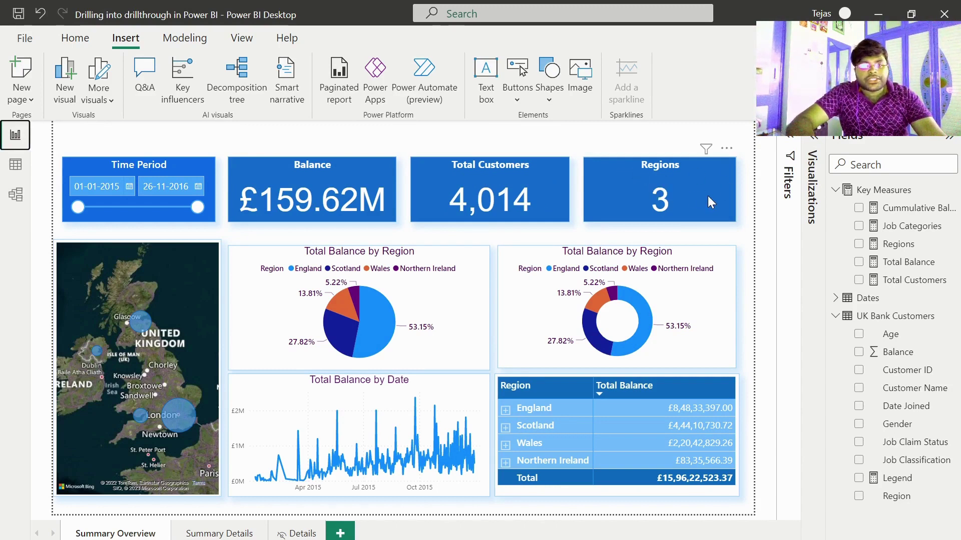
# Step: Inspect the Total Balance by Region pie chart and reset Time Period to 01-01-2015 – 27-12-2016
pyautogui.click(441, 257)
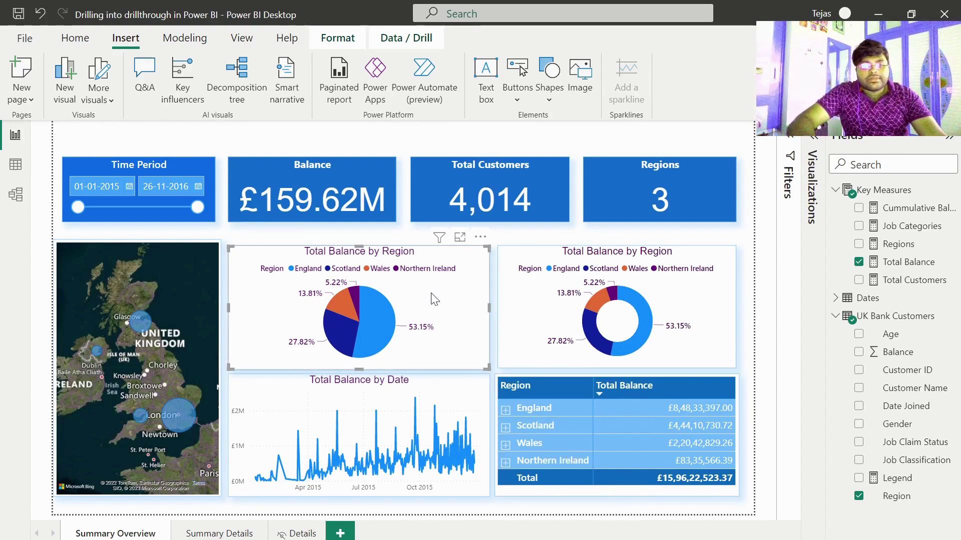
pyautogui.moveTo(370, 330)
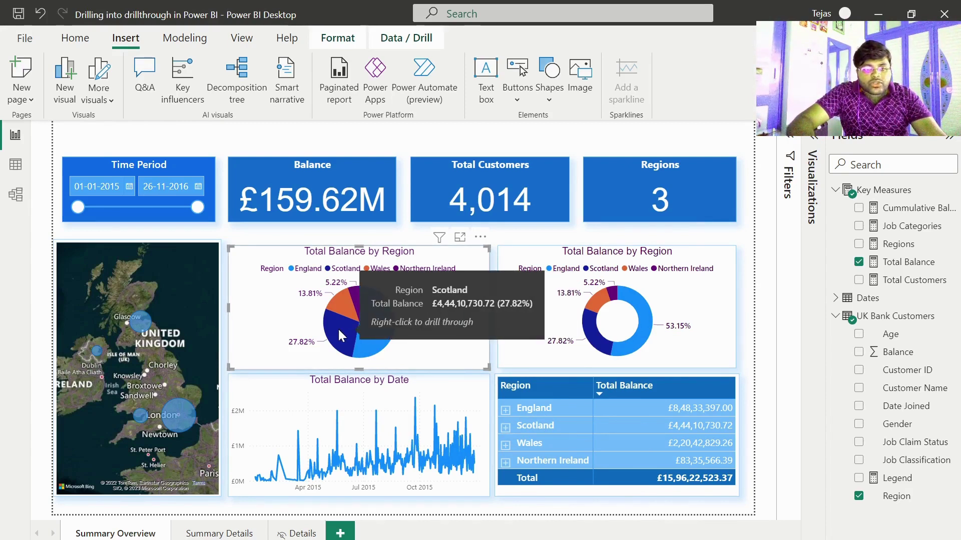
pyautogui.moveTo(343, 303)
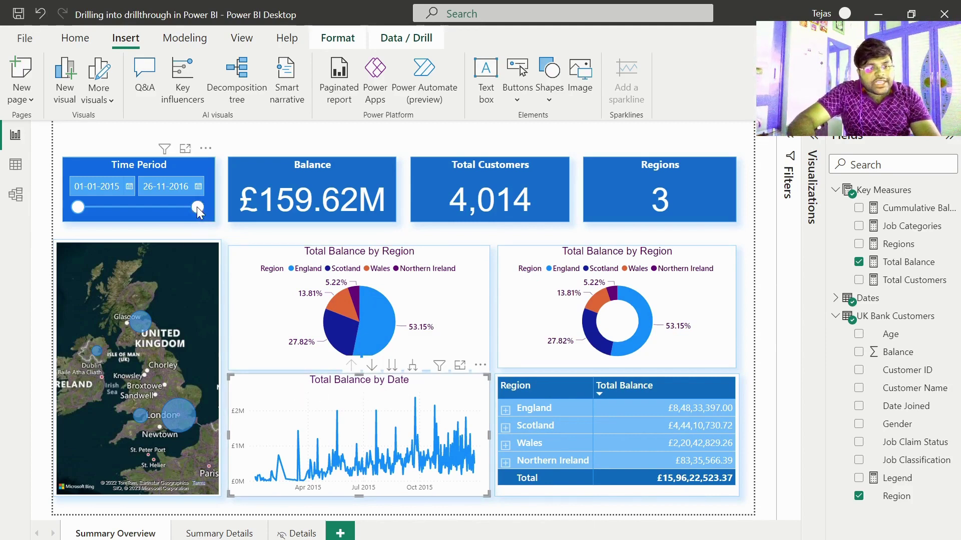
pyautogui.moveTo(196, 206); pyautogui.dragTo(91, 206)
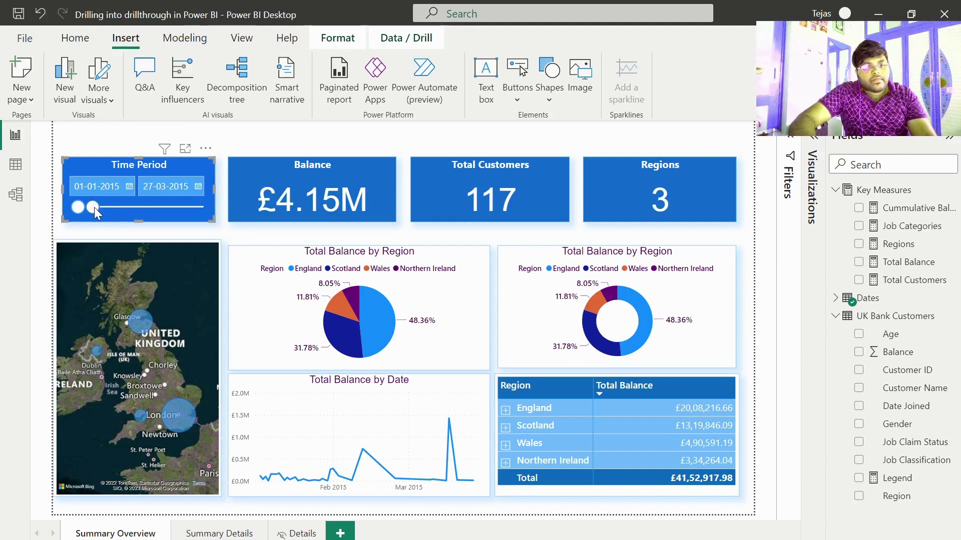
pyautogui.moveTo(203, 209); pyautogui.dragTo(206, 208)
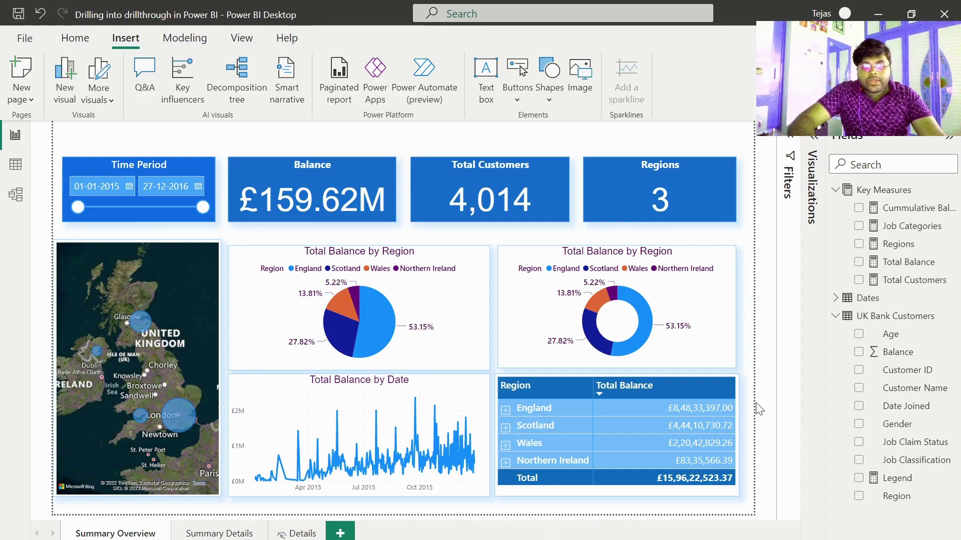
# Step: On Summary Details, select the details matrix and bring up its Drill through settings
pyautogui.click(225, 534)
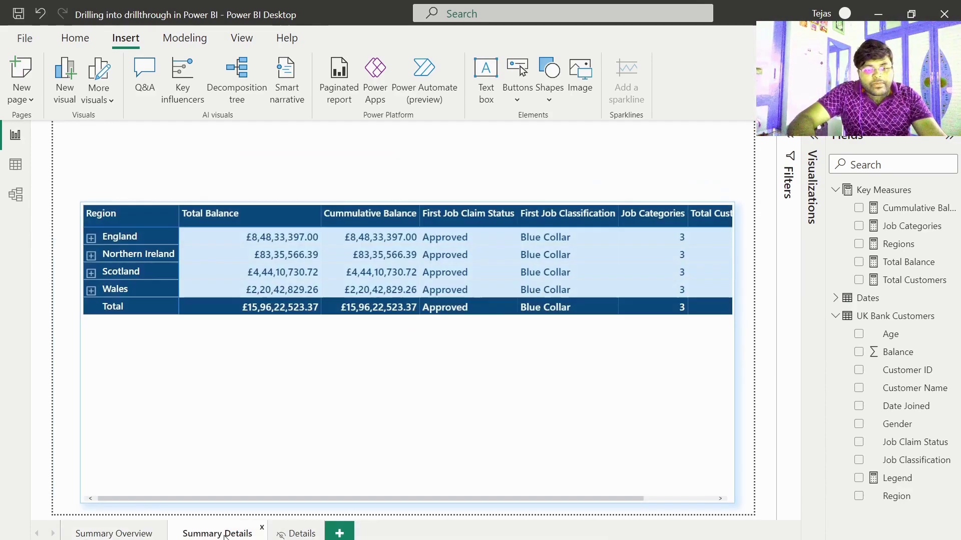
pyautogui.click(699, 406)
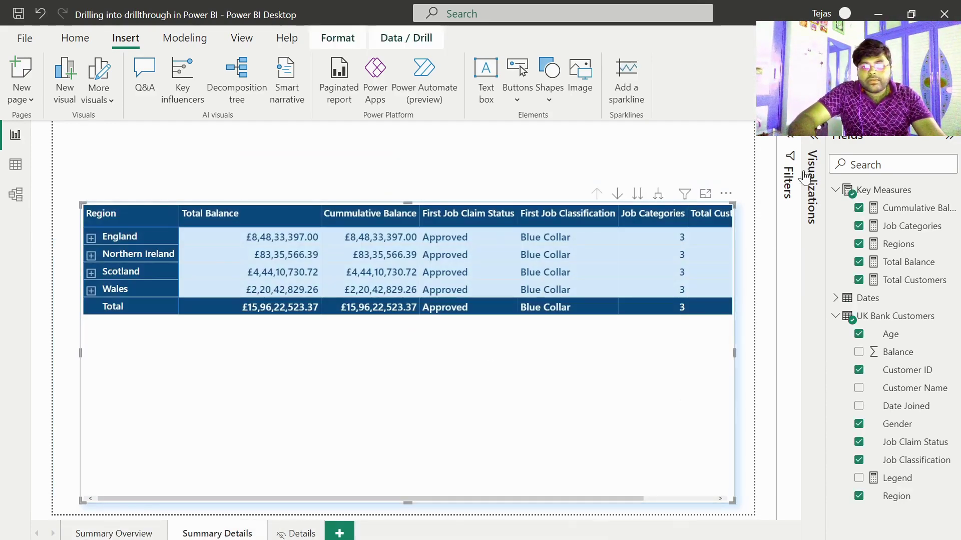
pyautogui.click(816, 141)
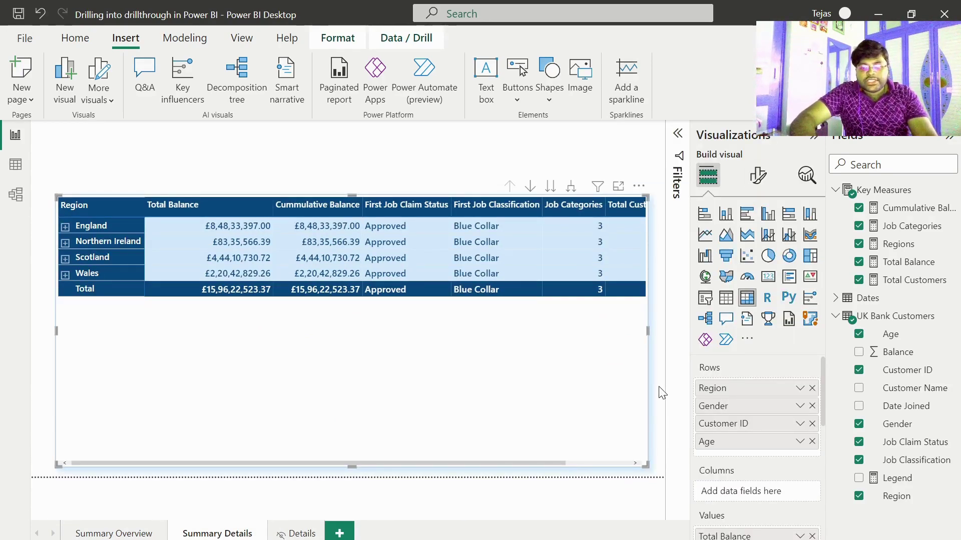
pyautogui.scroll(-2, 730, 477)
pyautogui.scroll(-4, 730, 477)
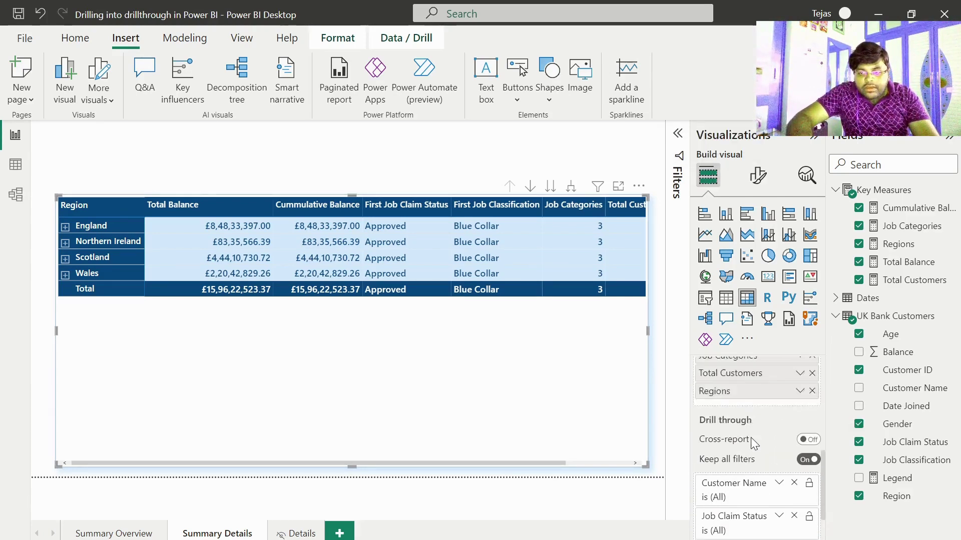
pyautogui.scroll(3, 750, 438)
pyautogui.scroll(-2, 764, 469)
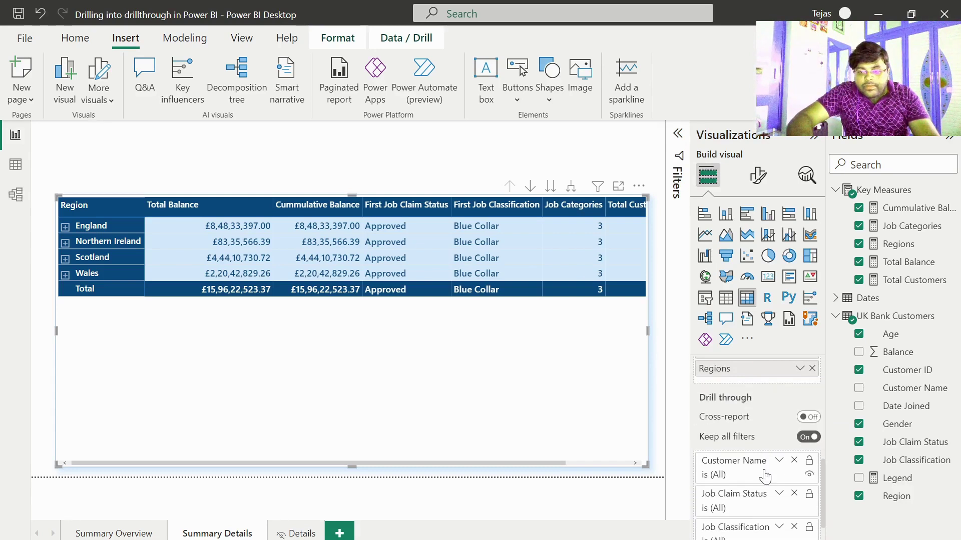
# Step: Remove the Customer Name, Job Claim Status and Job Classification drill-through filters
pyautogui.click(794, 461)
pyautogui.click(794, 459)
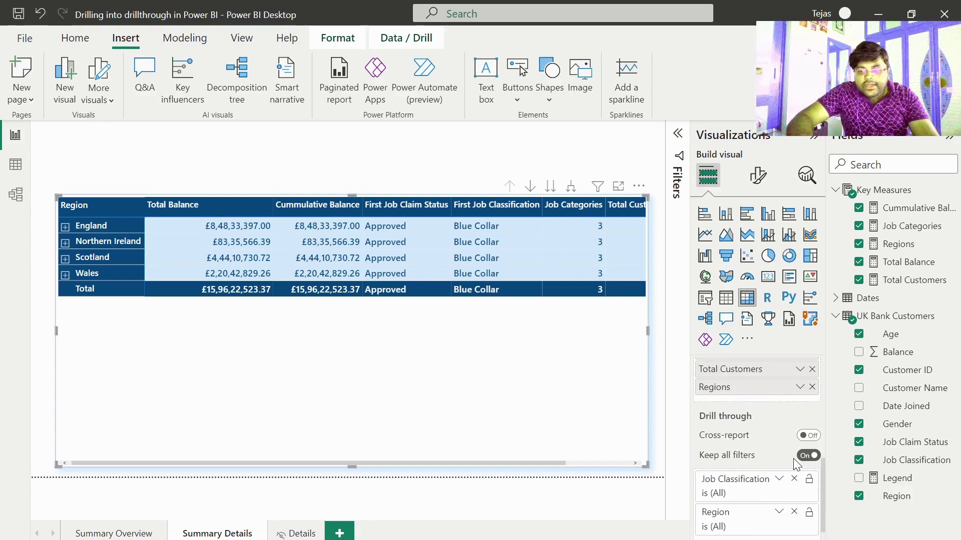
pyautogui.click(794, 479)
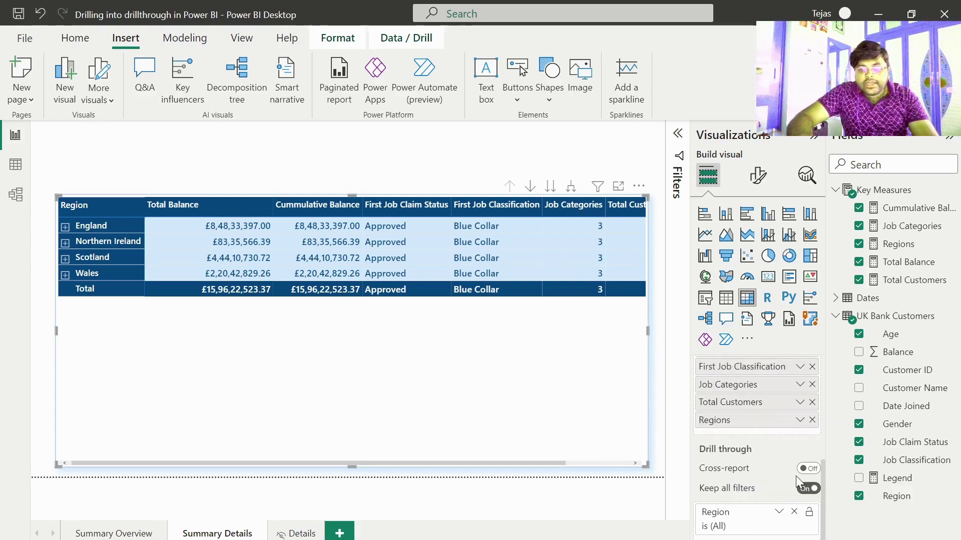
# Step: Remove the old Region filter, then add Customer Name and Region as drill-through fields
pyautogui.click(794, 512)
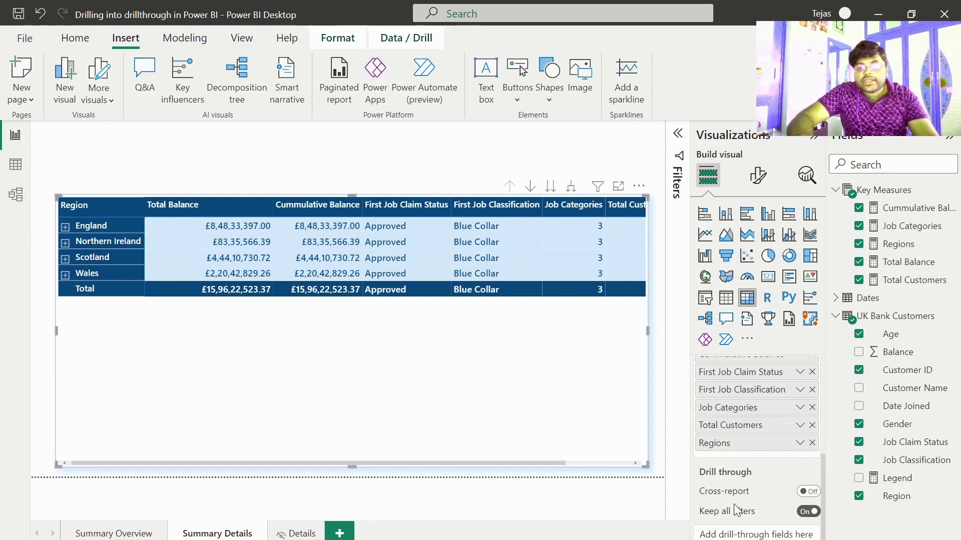
pyautogui.moveTo(924, 389); pyautogui.dragTo(762, 535)
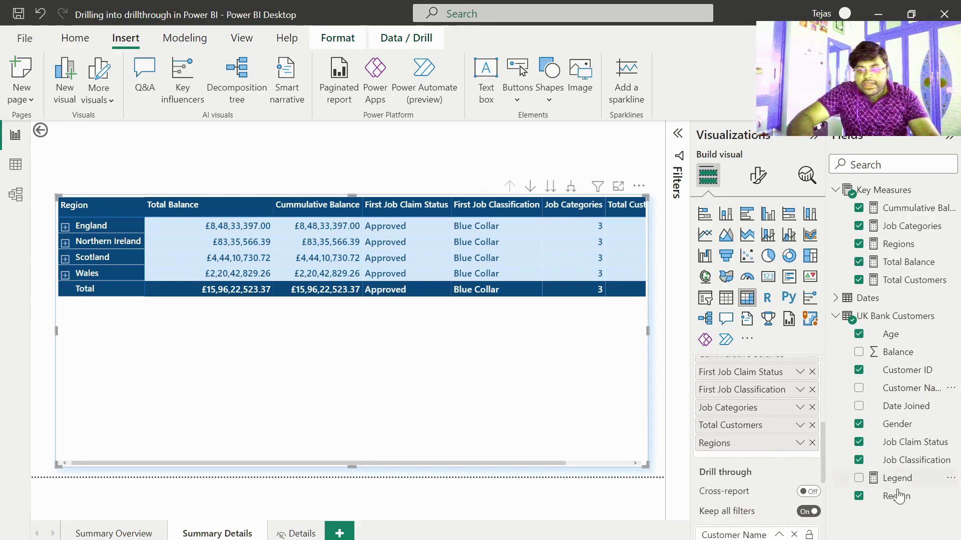
pyautogui.moveTo(898, 496); pyautogui.dragTo(765, 471)
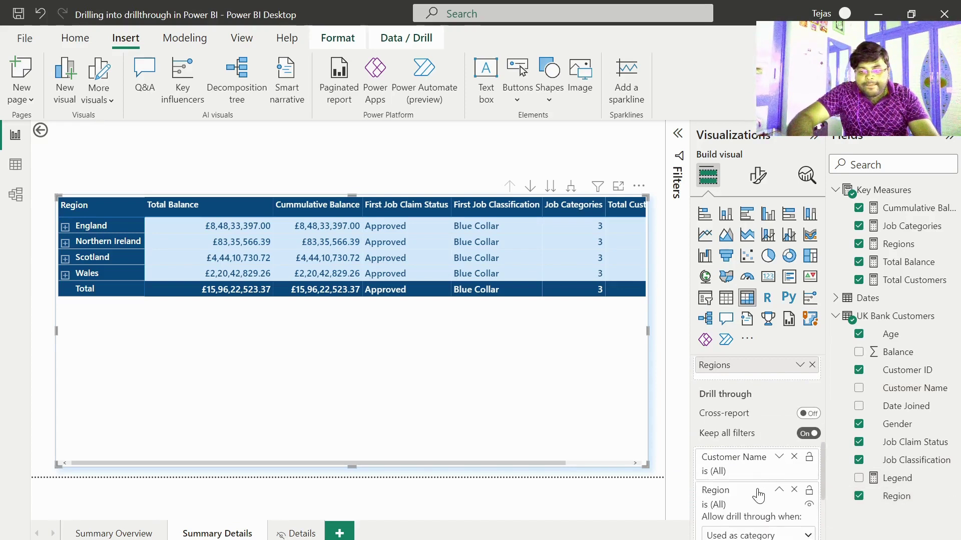
pyautogui.scroll(-2, 758, 496)
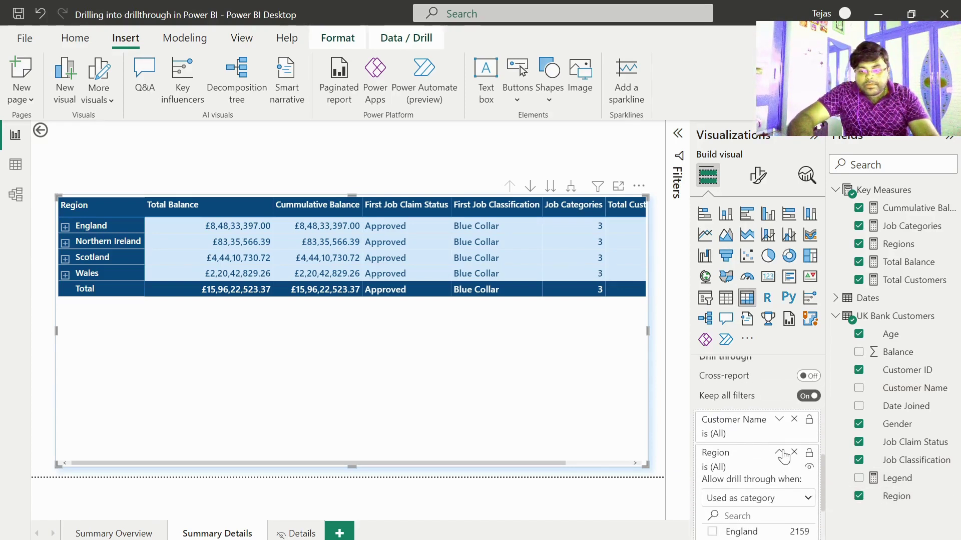
pyautogui.click(782, 453)
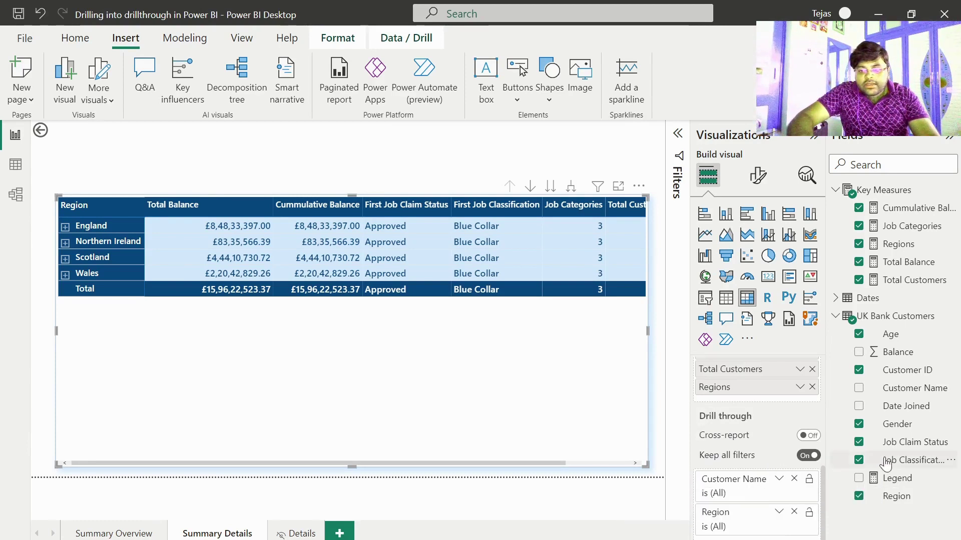
# Step: Add Job Classification, Gender and Job Claim Status as drill-through fields, collapsing each card
pyautogui.moveTo(905, 463); pyautogui.dragTo(743, 533)
pyautogui.scroll(-3, 746, 500)
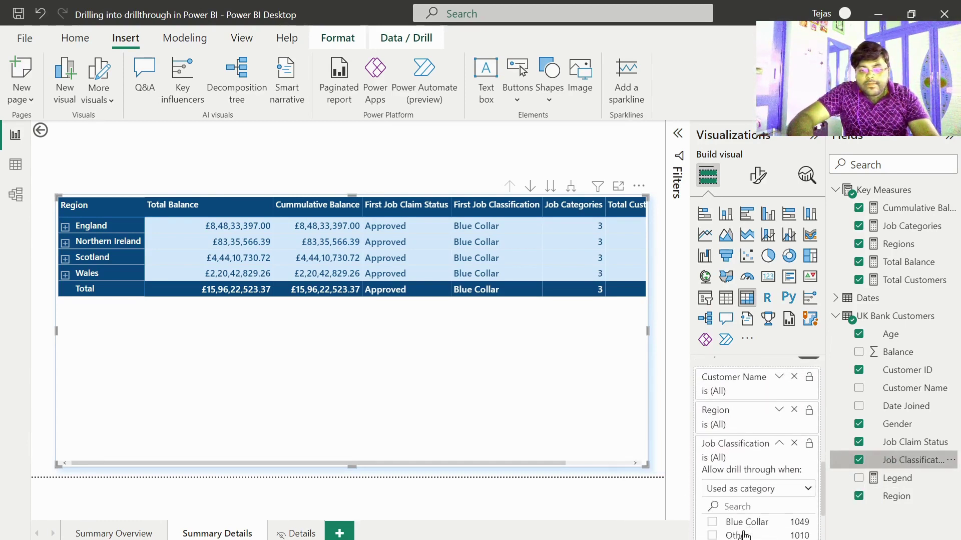
pyautogui.click(779, 447)
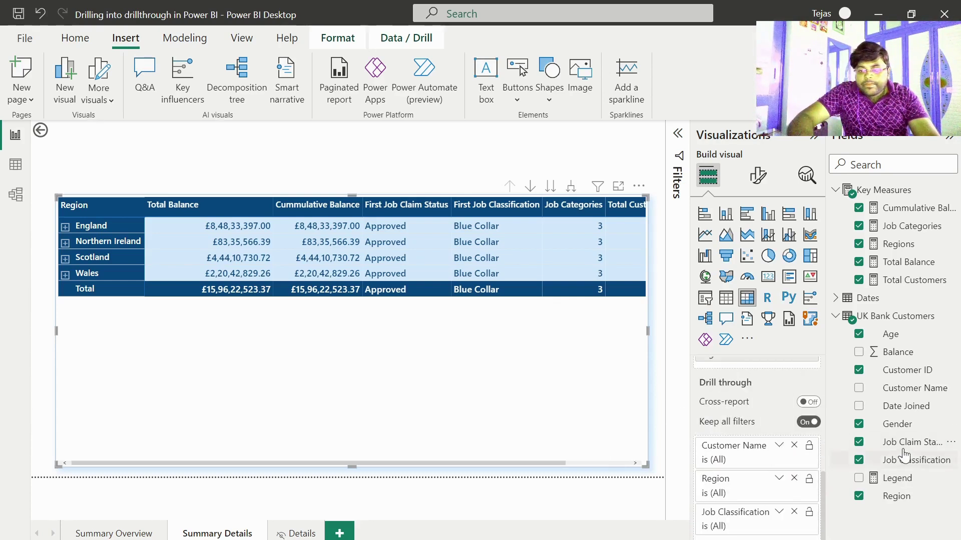
pyautogui.moveTo(919, 430); pyautogui.dragTo(752, 533)
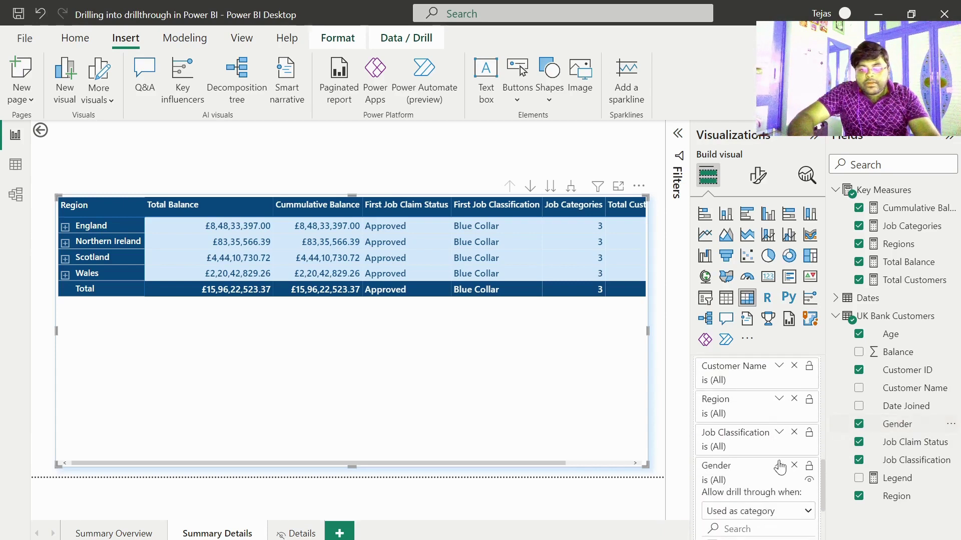
pyautogui.click(779, 467)
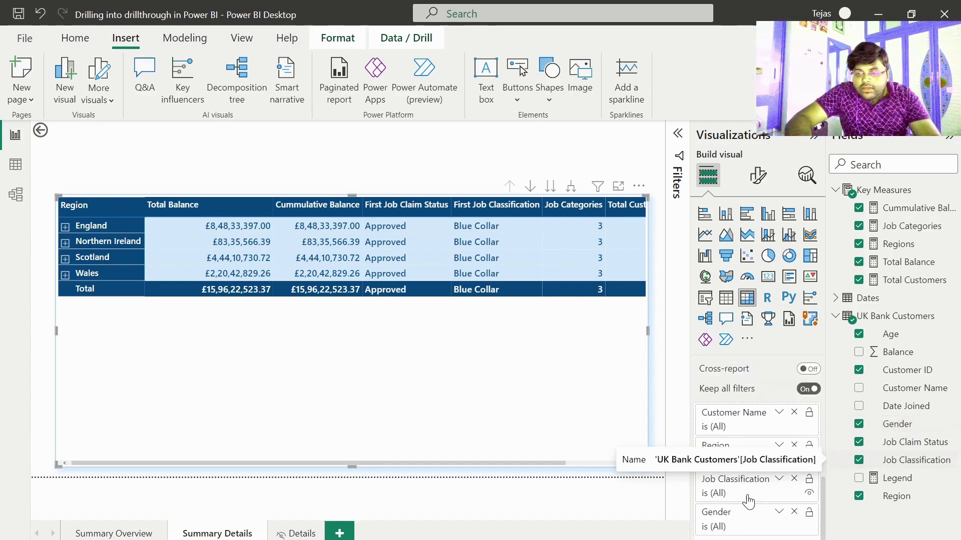
pyautogui.moveTo(909, 445); pyautogui.dragTo(741, 534)
pyautogui.scroll(-2, 761, 500)
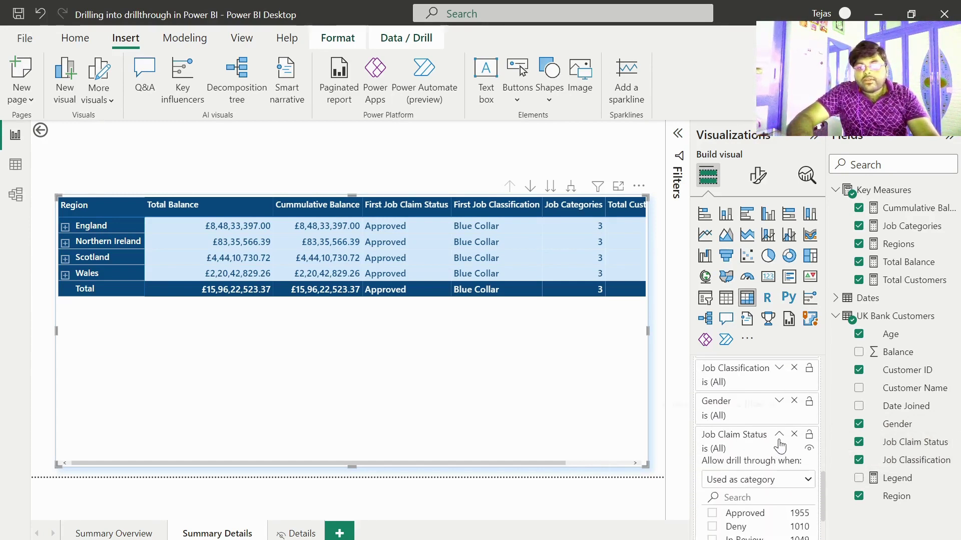
pyautogui.click(779, 435)
pyautogui.scroll(1, 743, 415)
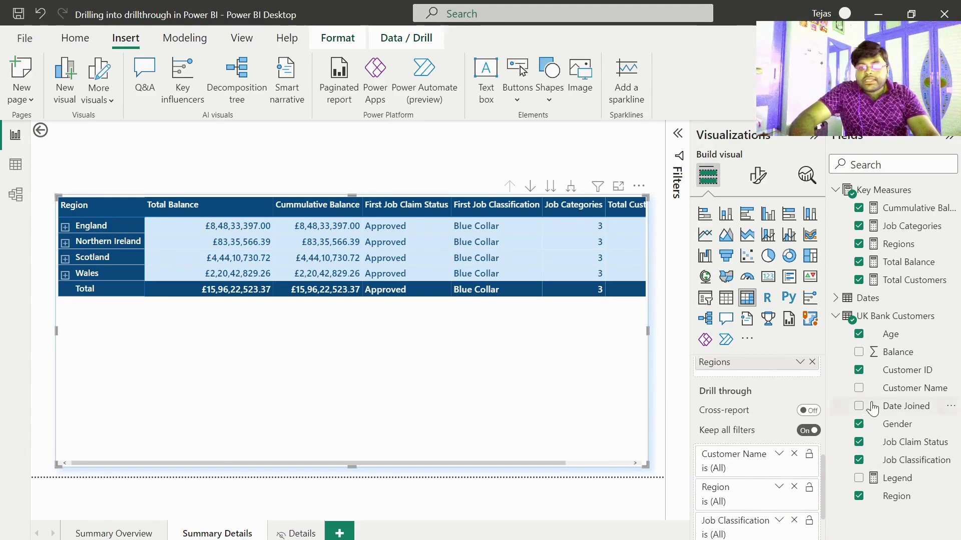
# Step: Use the back-arrow button on Summary Details to return to Summary Overview
pyautogui.click(659, 422)
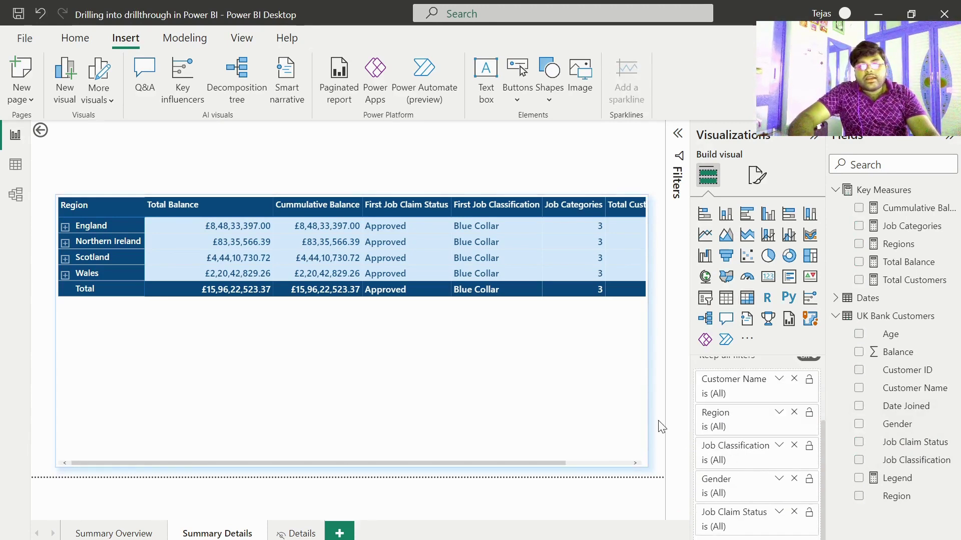
pyautogui.click(38, 140)
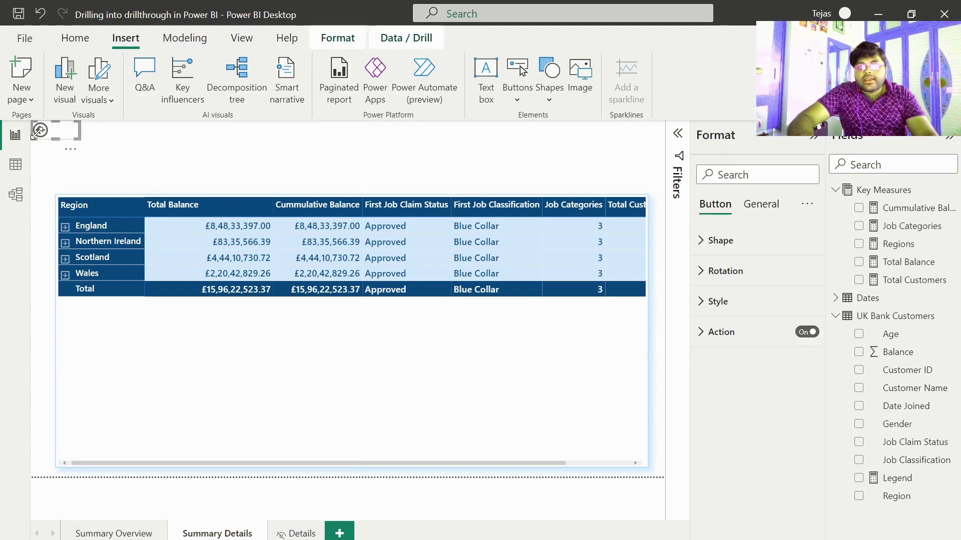
pyautogui.click(125, 169)
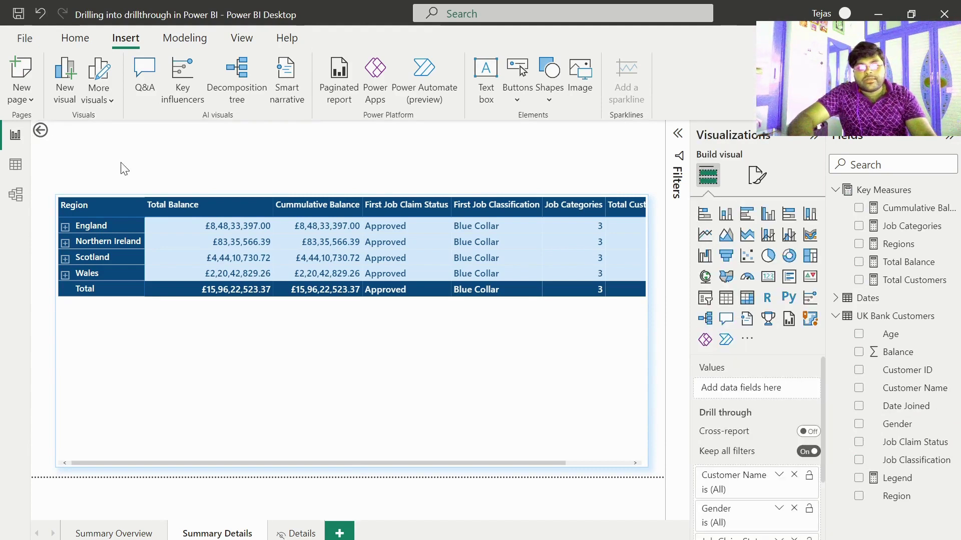
pyautogui.keyDown('ctrl'); pyautogui.click(48, 134); pyautogui.keyUp('ctrl')
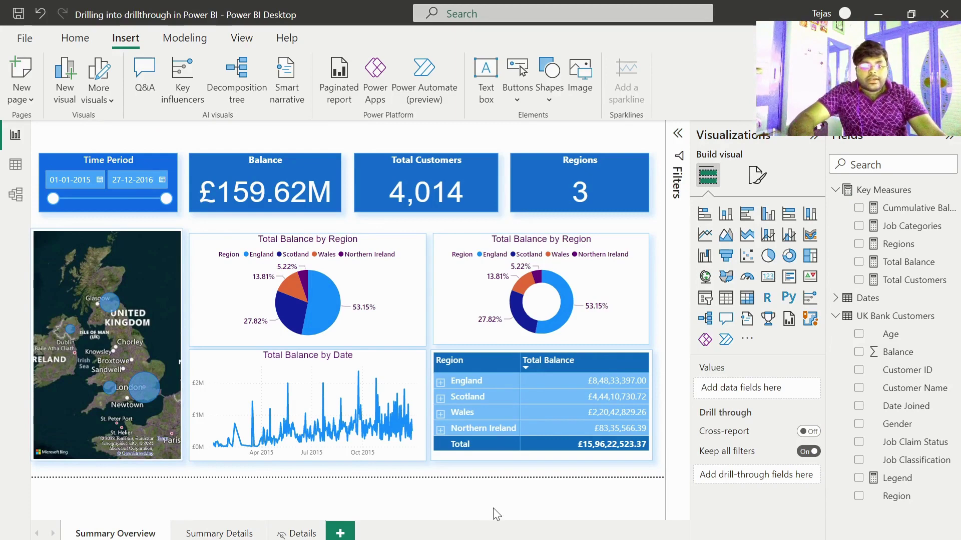
# Step: Select England in the Region table and drill through to Summary Details
pyautogui.click(477, 382)
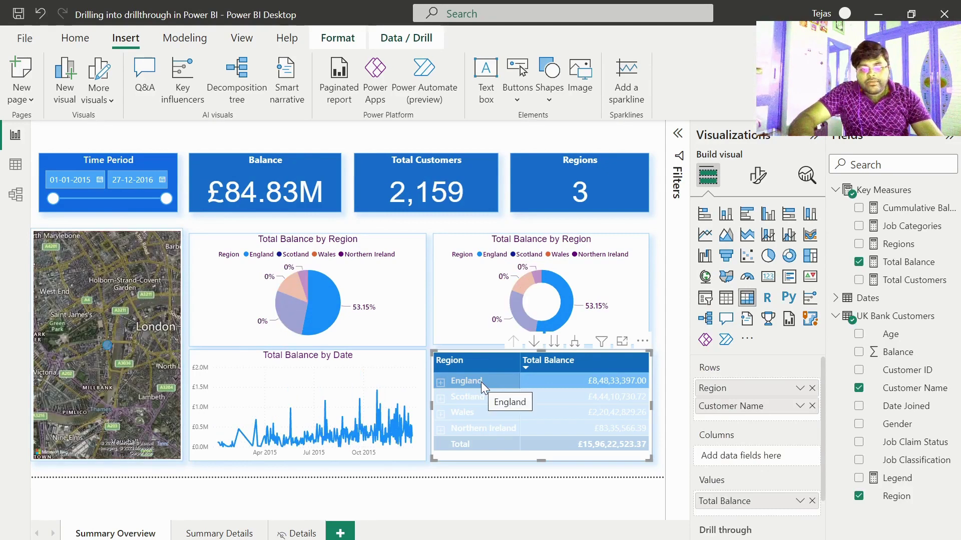
pyautogui.rightClick(481, 382)
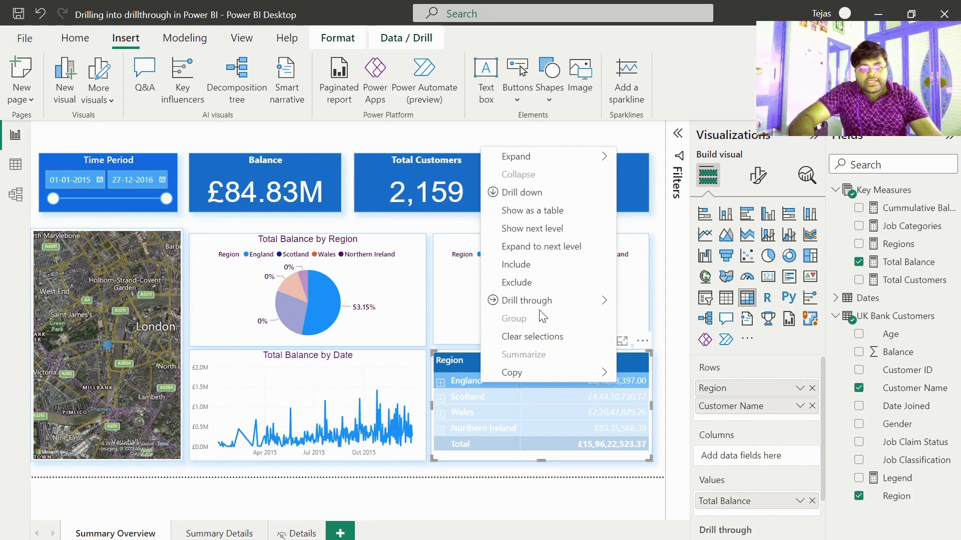
pyautogui.moveTo(520, 310)
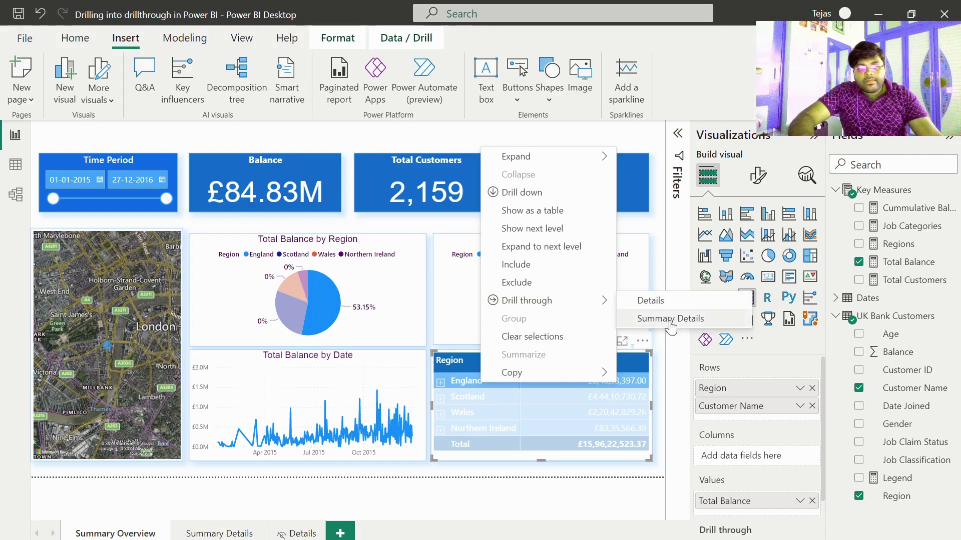
pyautogui.click(671, 318)
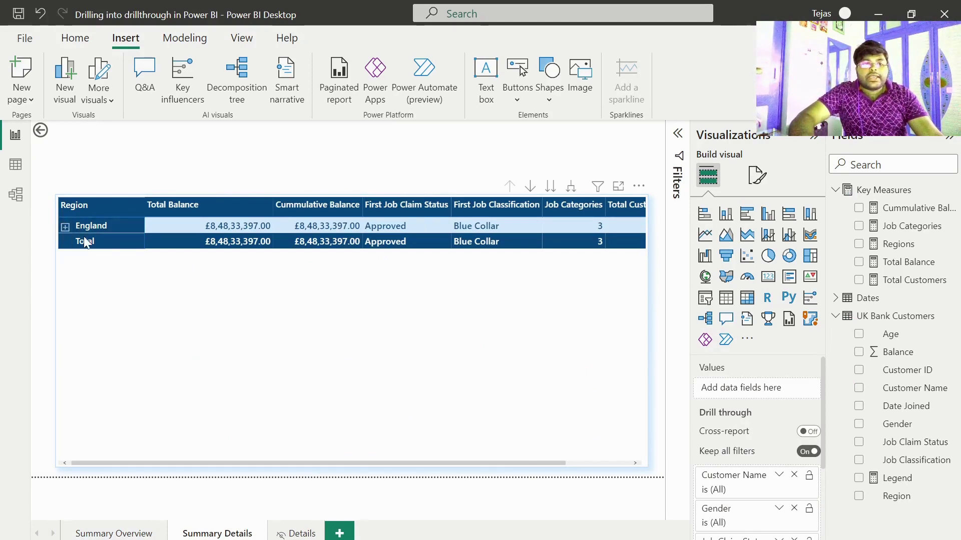
# Step: Expand England to Female and Male, expand all a level, then drill back up
pyautogui.click(571, 187)
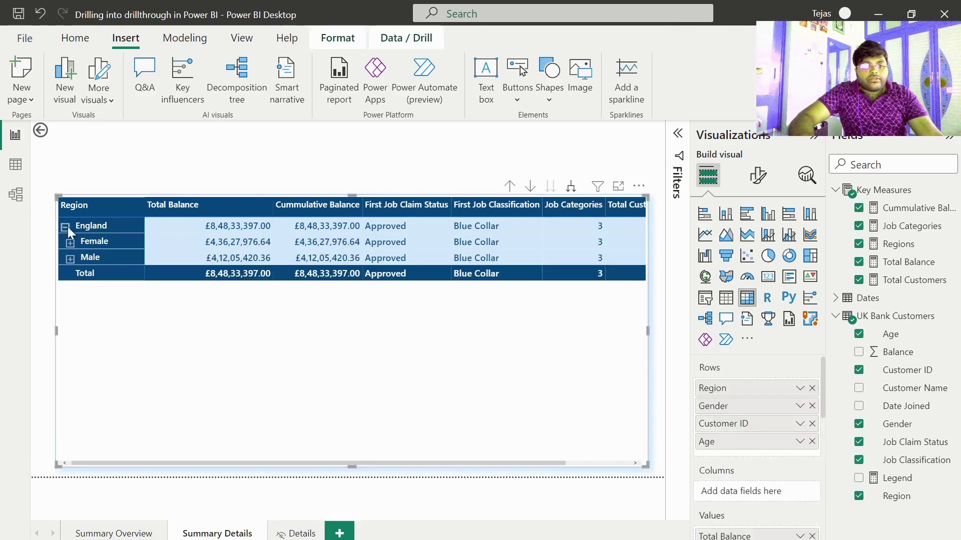
pyautogui.click(571, 188)
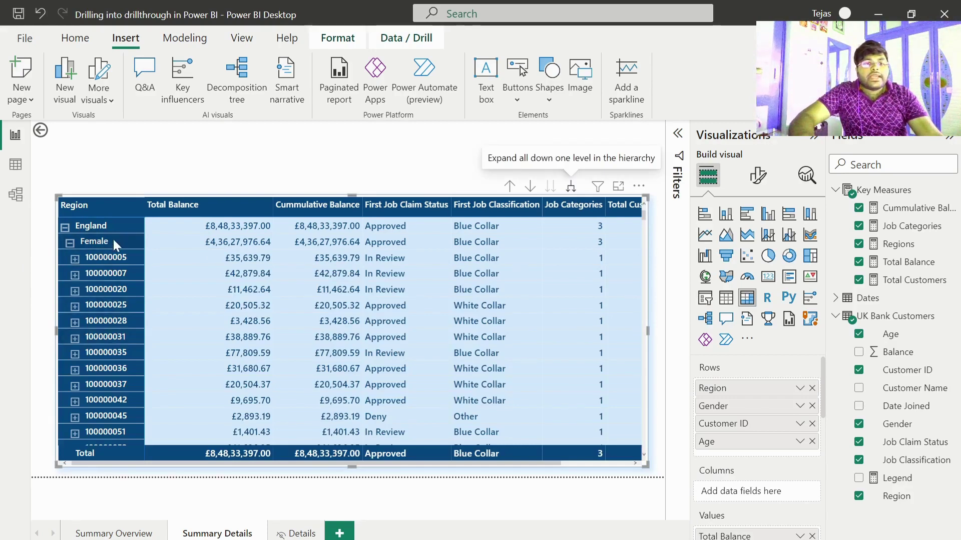
pyautogui.scroll(-10, 107, 342)
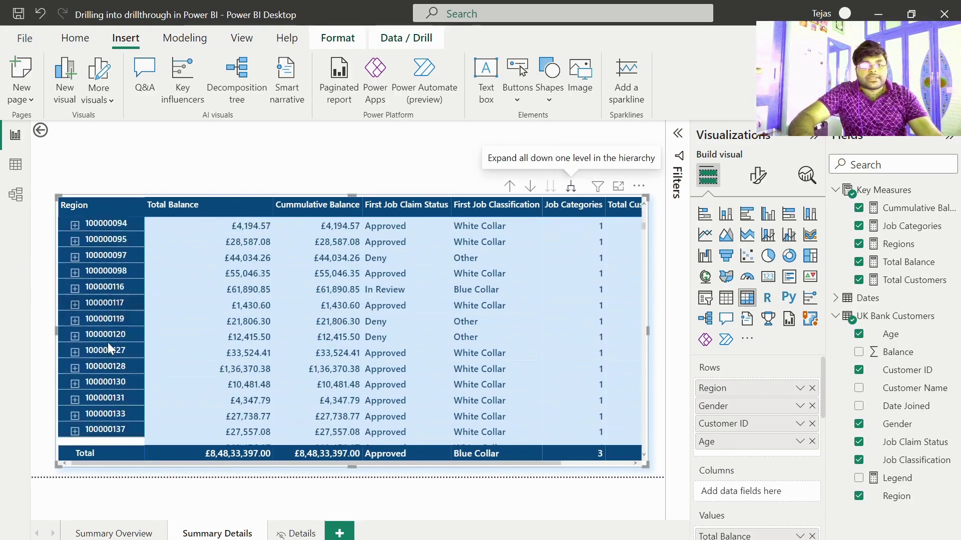
pyautogui.click(510, 187)
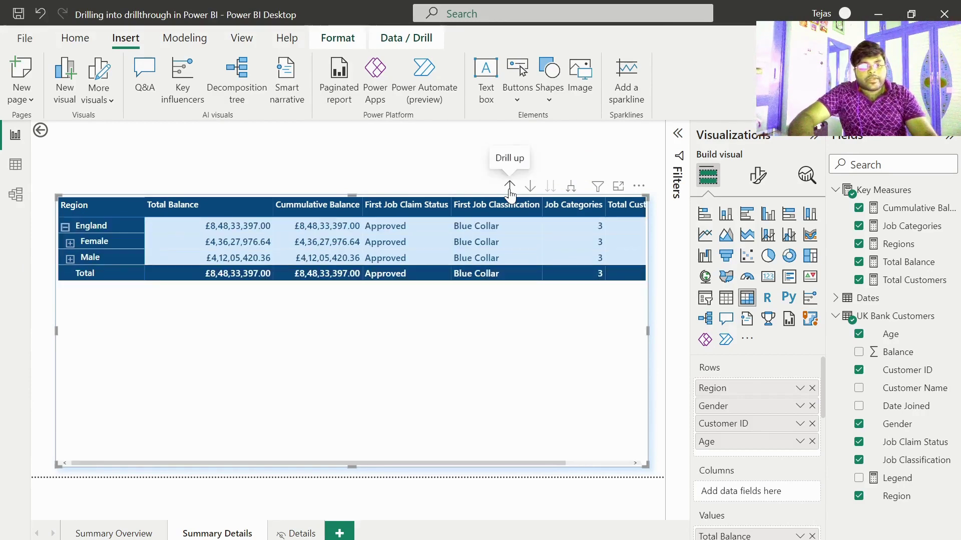
pyautogui.click(40, 132)
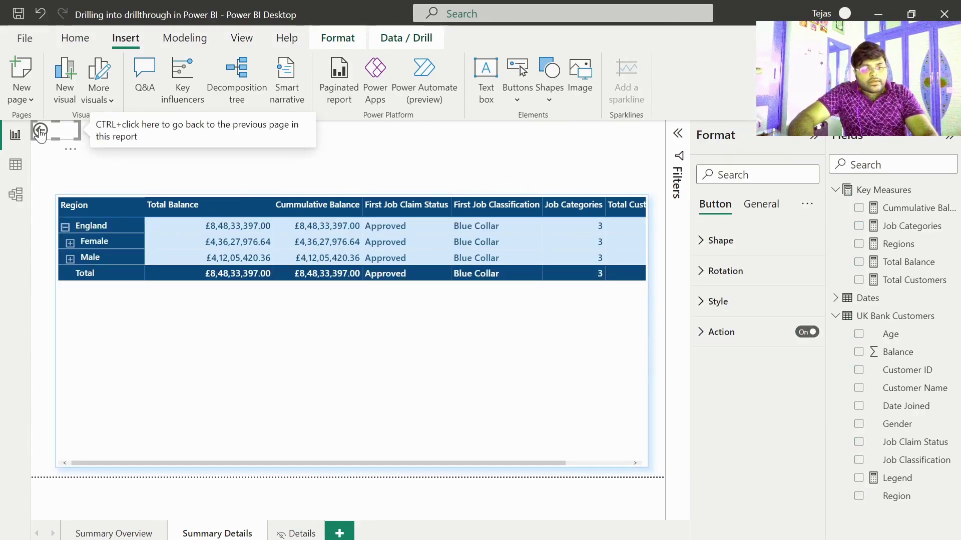
# Step: Go back to Summary Overview, drill through from Scotland, and collapse the table to the Scotland row
pyautogui.keyDown('ctrl'); pyautogui.click(40, 132); pyautogui.keyUp('ctrl')
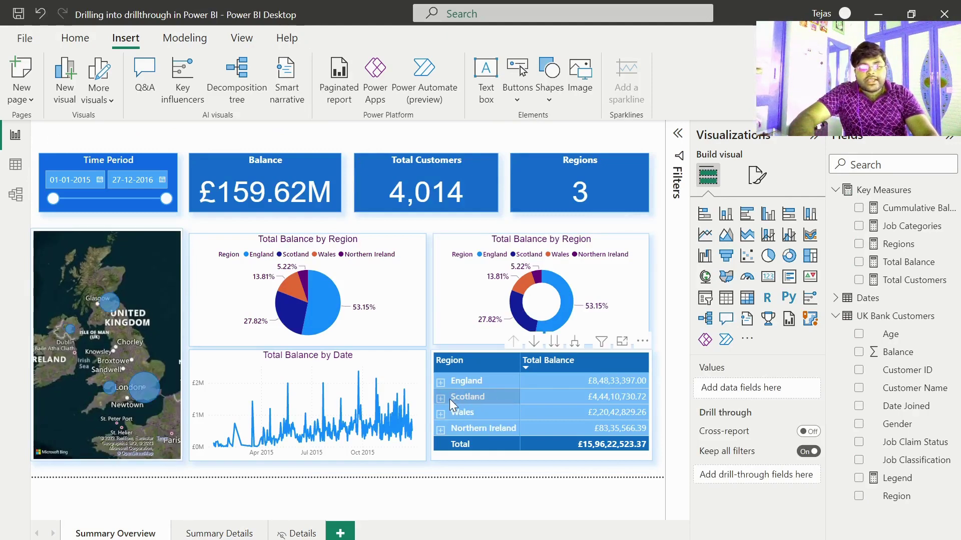
pyautogui.click(478, 398)
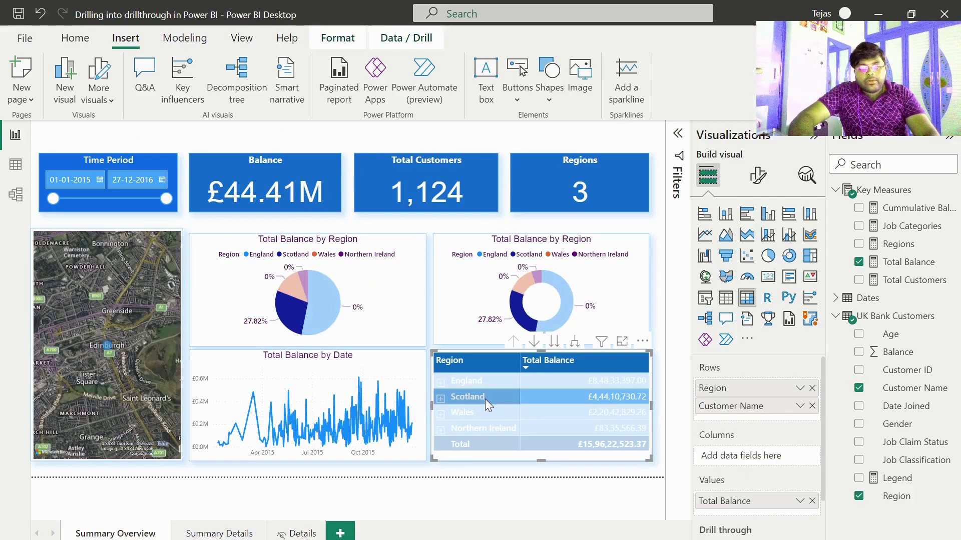
pyautogui.rightClick(485, 399)
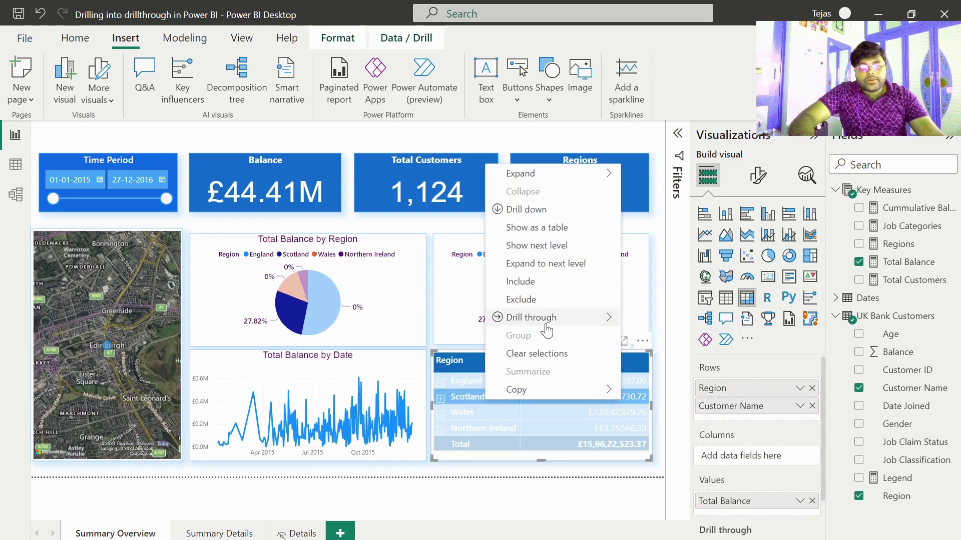
pyautogui.moveTo(546, 326)
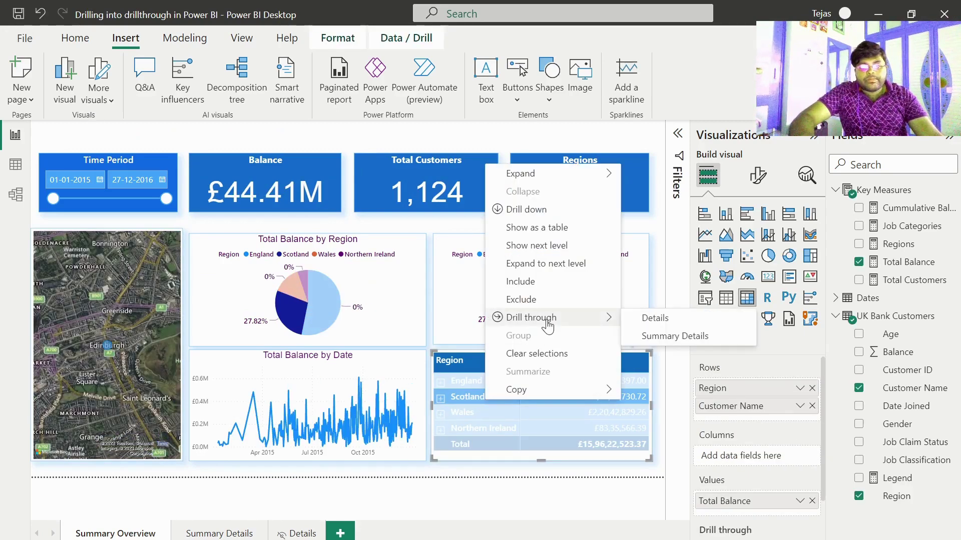
pyautogui.click(671, 336)
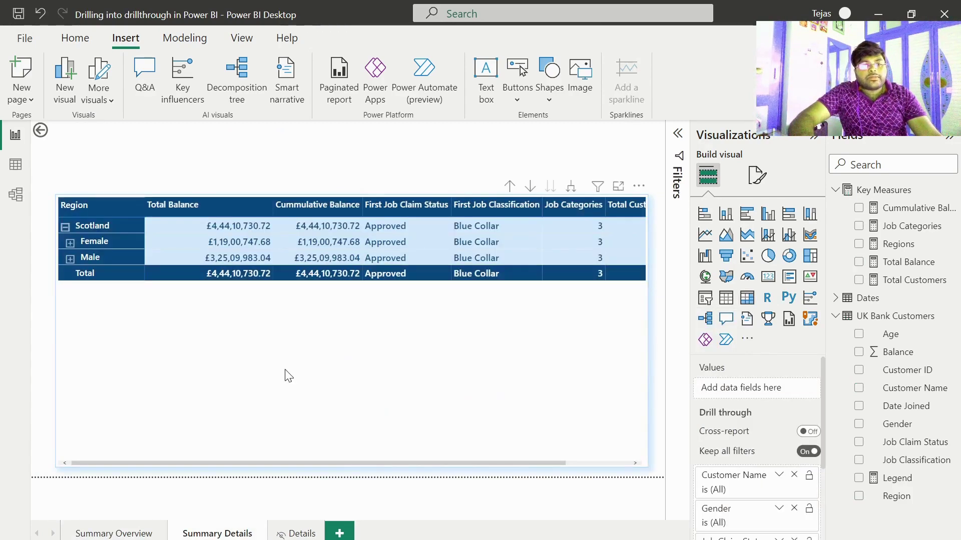
pyautogui.click(509, 186)
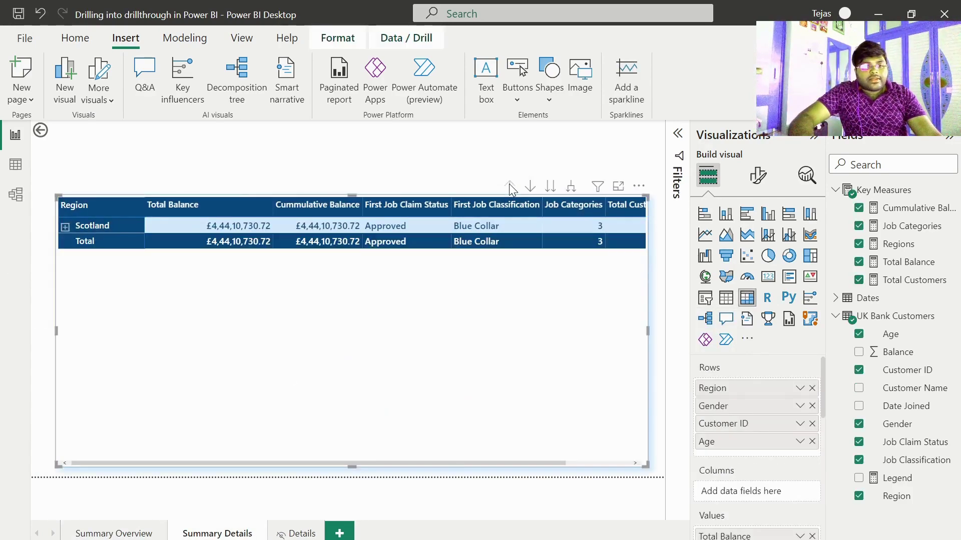
pyautogui.click(198, 189)
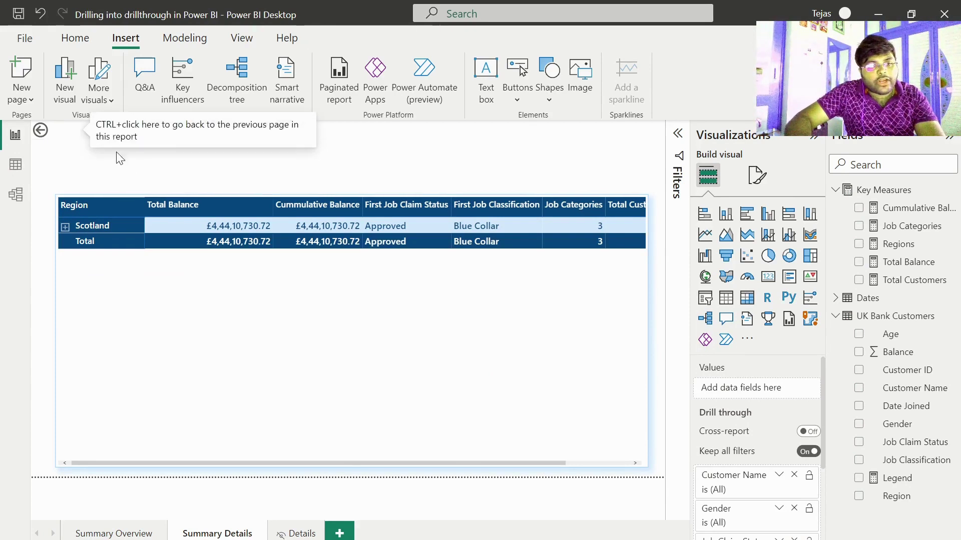
pyautogui.click(55, 140)
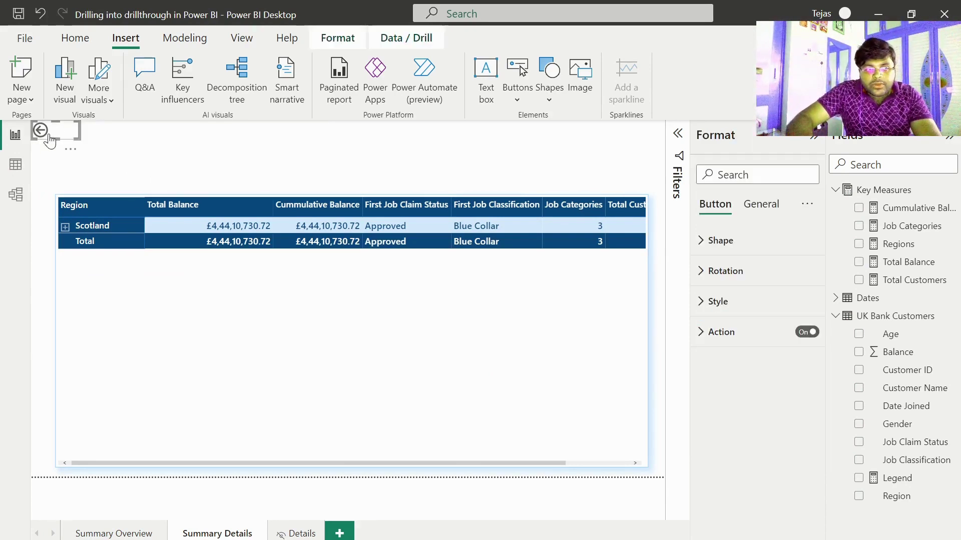
pyautogui.click(129, 169)
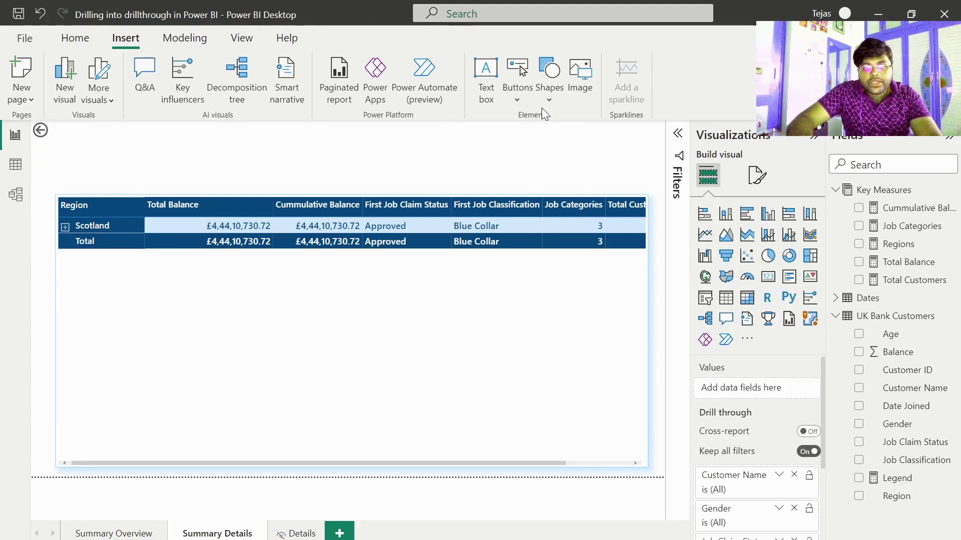
# Step: Insert the undo arrow picture onto the Summary Details page
pyautogui.click(579, 91)
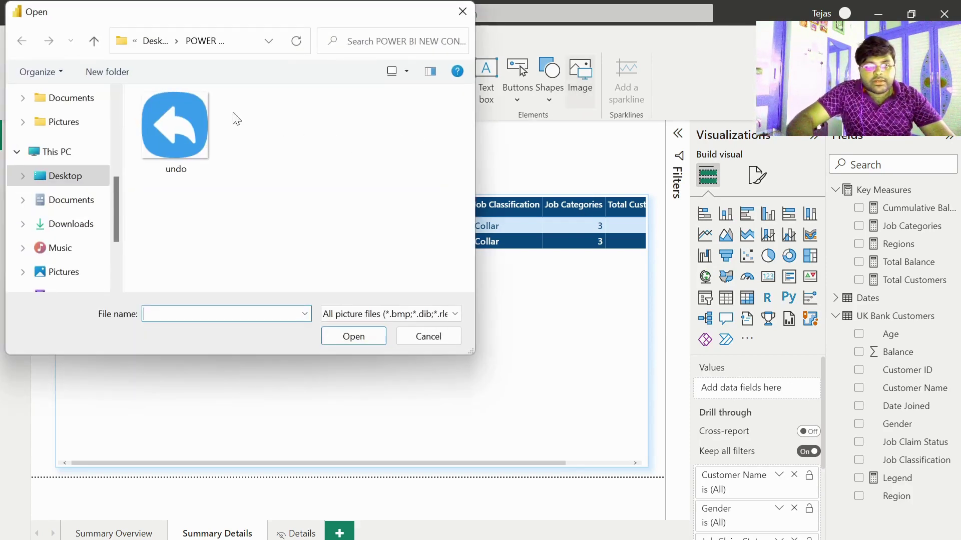
pyautogui.click(190, 123)
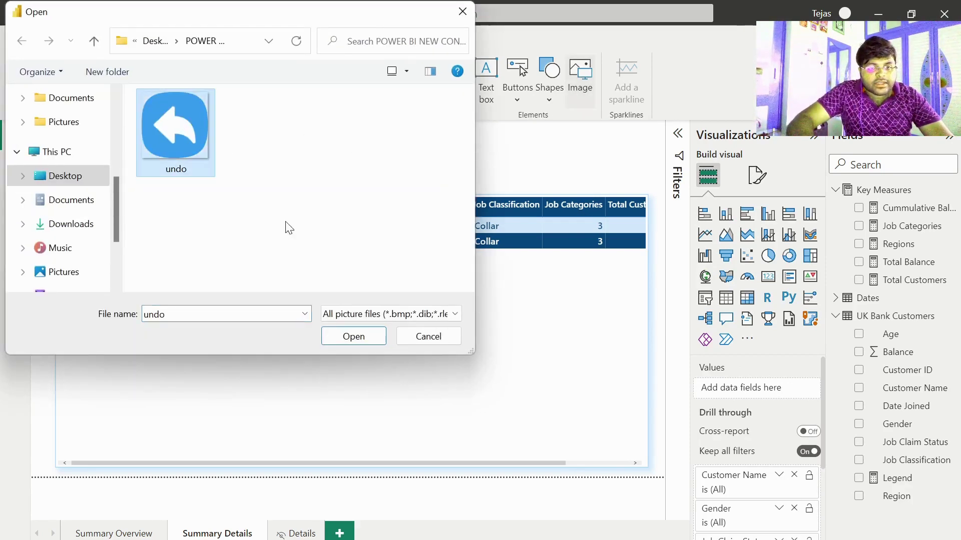
pyautogui.click(355, 337)
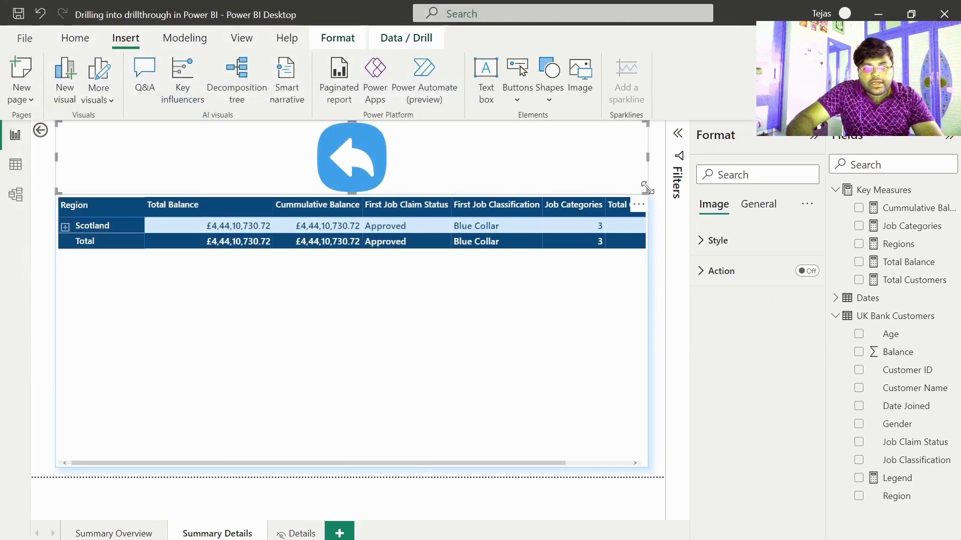
# Step: Resize the arrow picture to a small square box at the top-left
pyautogui.moveTo(646, 189); pyautogui.dragTo(202, 200)
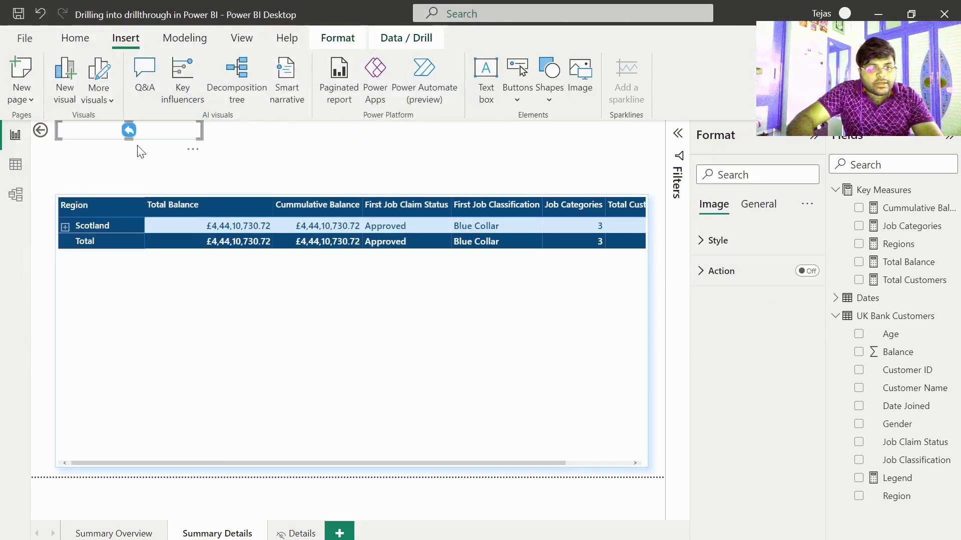
pyautogui.moveTo(129, 140); pyautogui.dragTo(137, 163)
pyautogui.moveTo(202, 159); pyautogui.dragTo(92, 182)
# Step: Set the arrow picture's Scaling to Fit and narrow its box
pyautogui.click(720, 241)
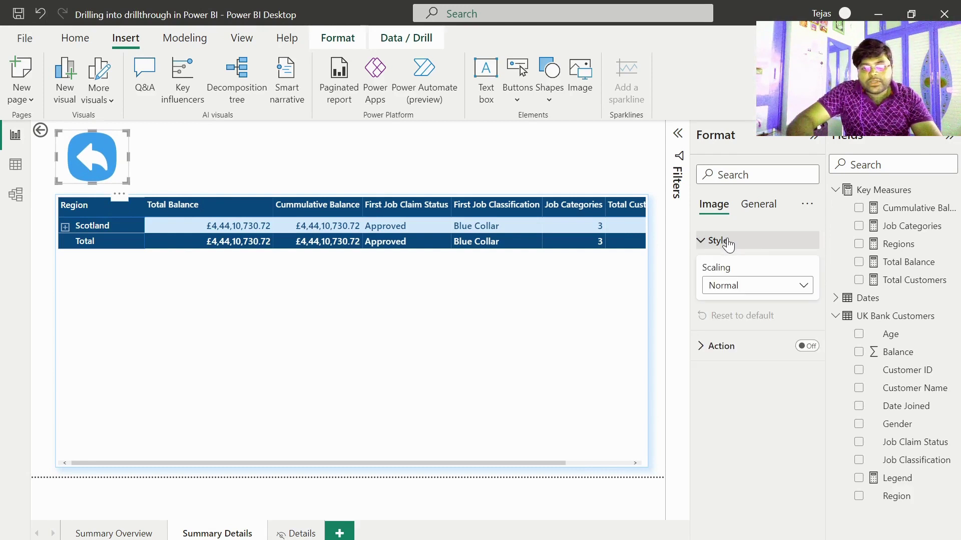
pyautogui.click(742, 285)
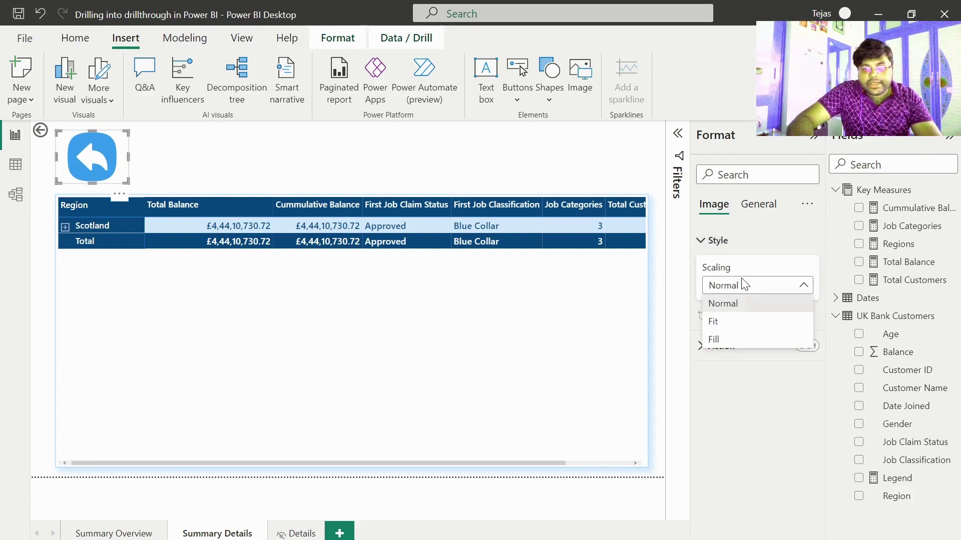
pyautogui.click(736, 322)
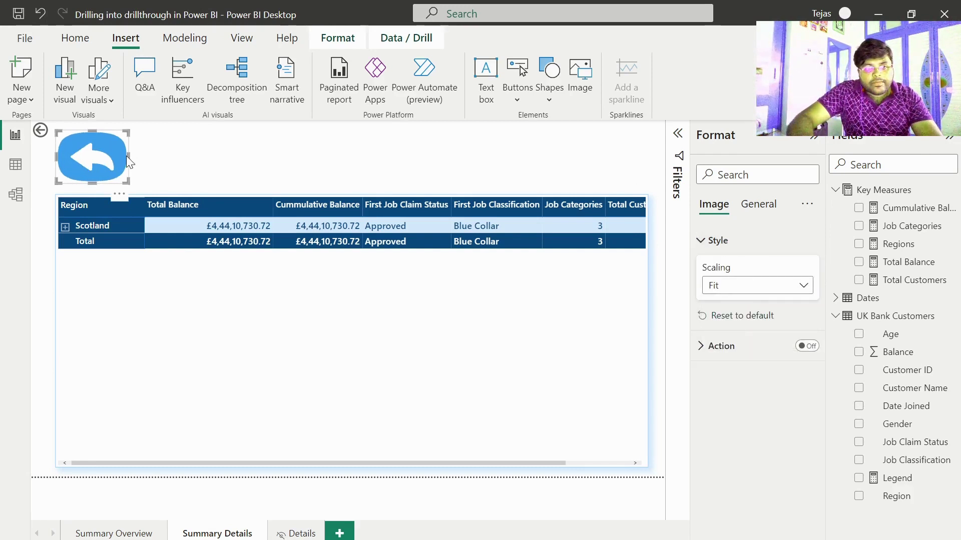
pyautogui.moveTo(128, 156); pyautogui.dragTo(112, 158)
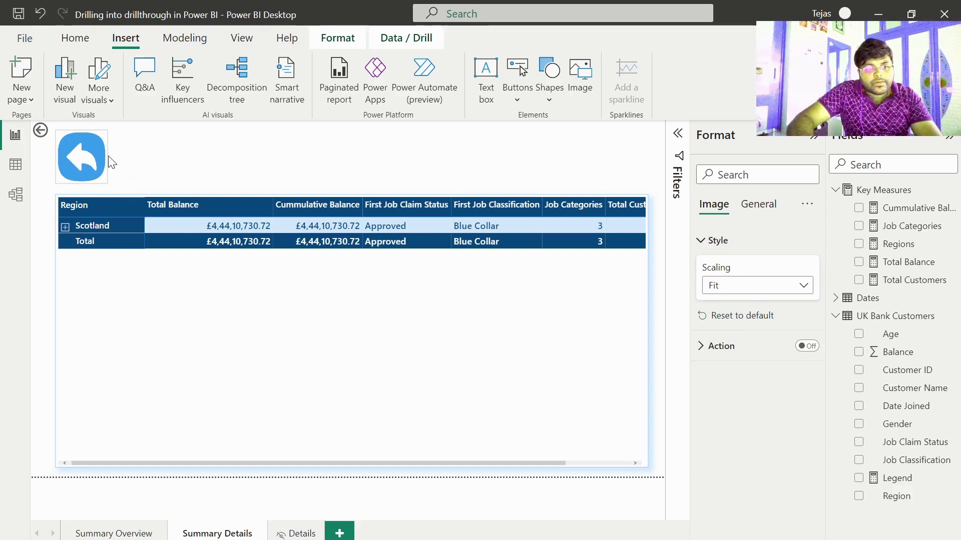
pyautogui.click(108, 155)
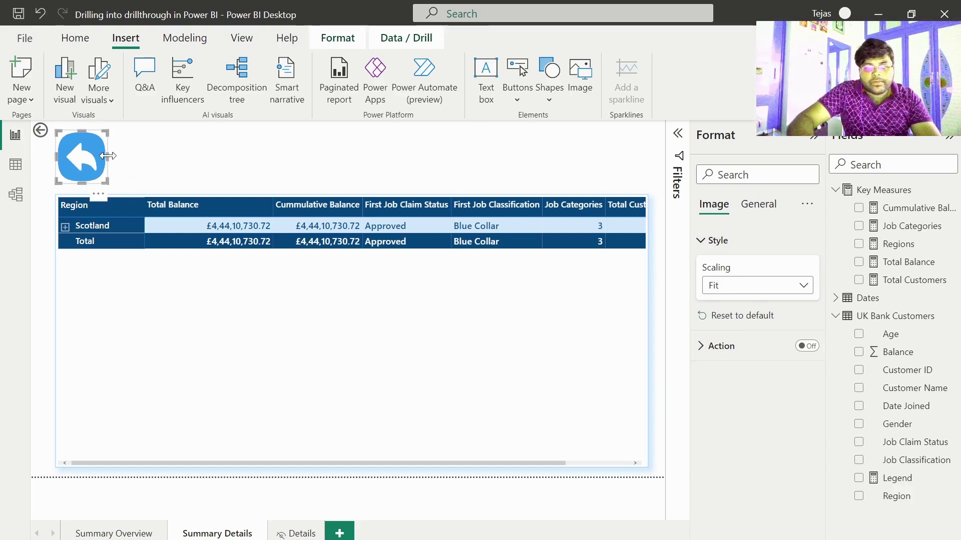
# Step: Turn the arrow picture's Action on with Type set to Back
pyautogui.click(811, 349)
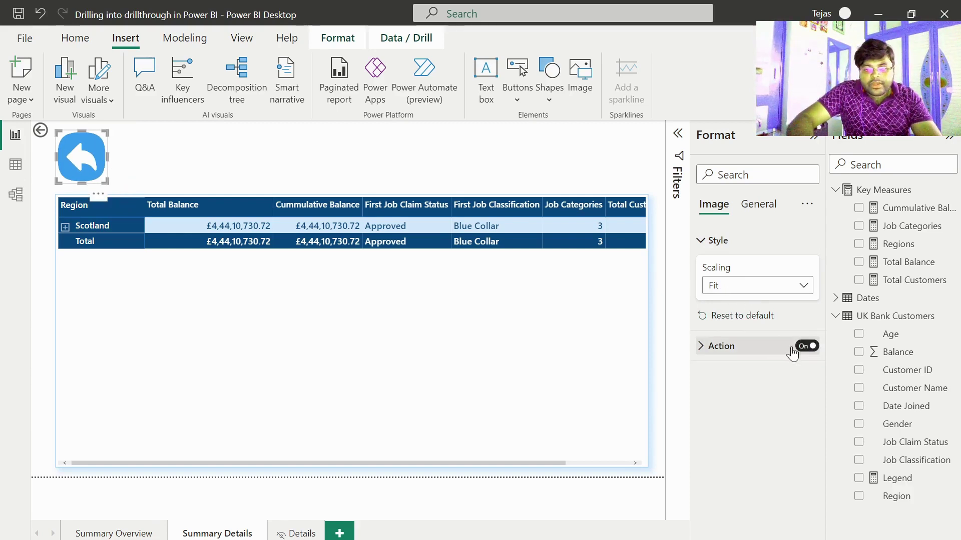
pyautogui.click(738, 353)
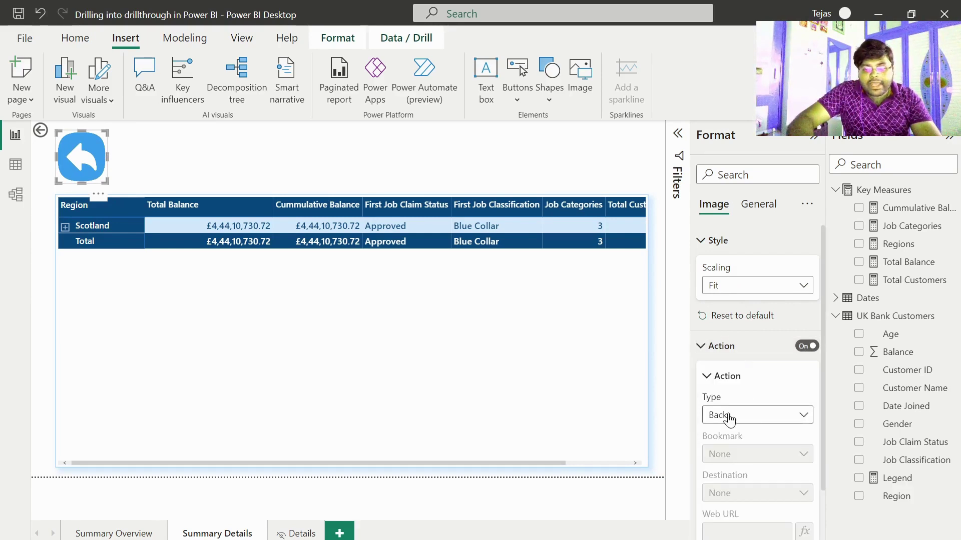
pyautogui.click(738, 353)
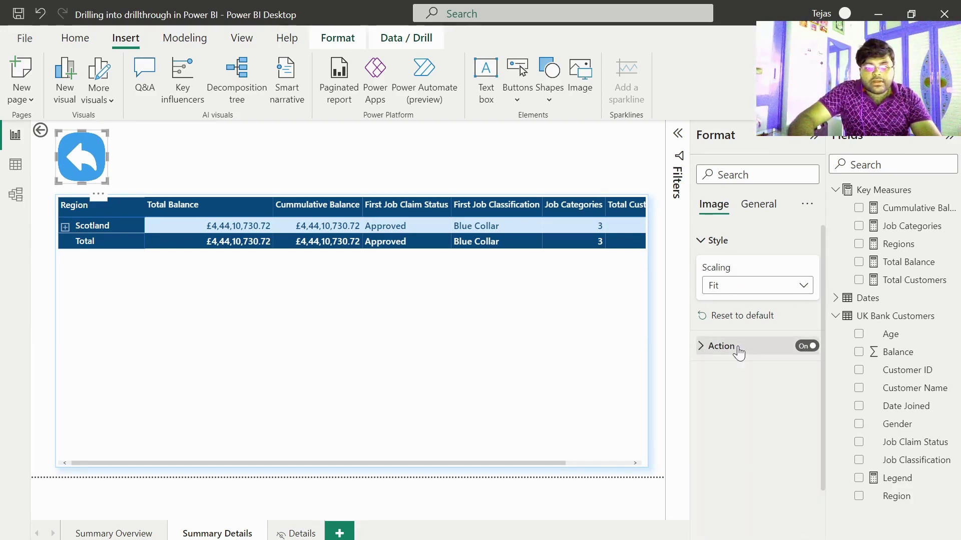
# Step: Delete the page's default back button
pyautogui.click(40, 133)
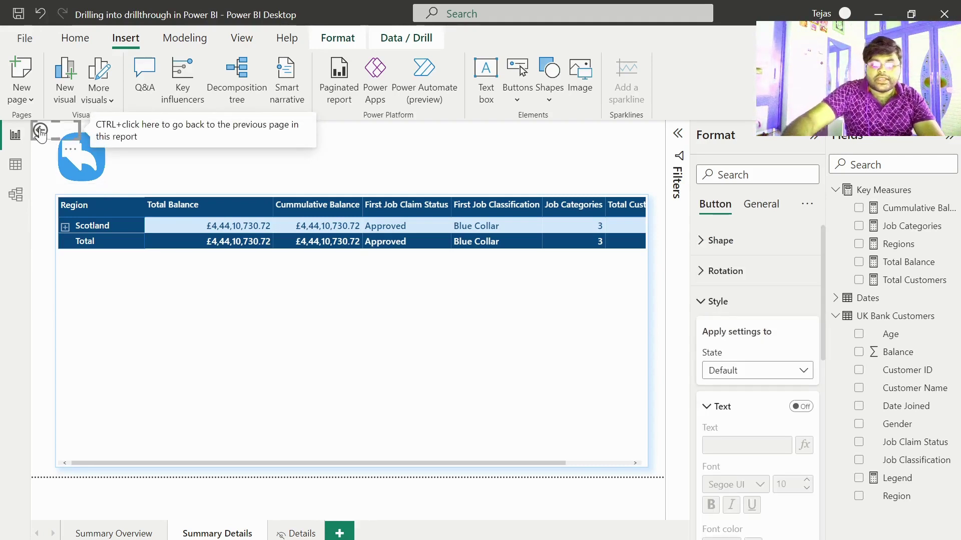
pyautogui.press('Delete')
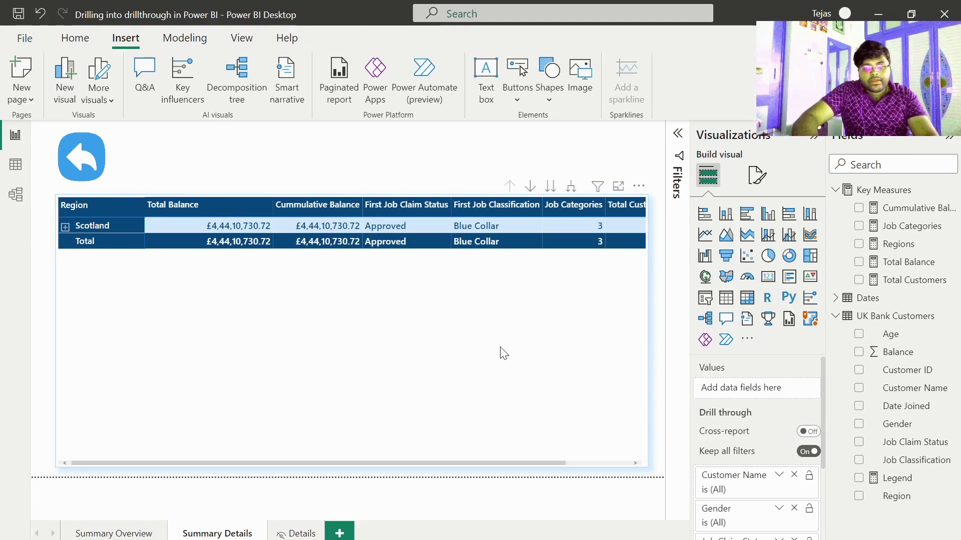
pyautogui.scroll(-3, 723, 508)
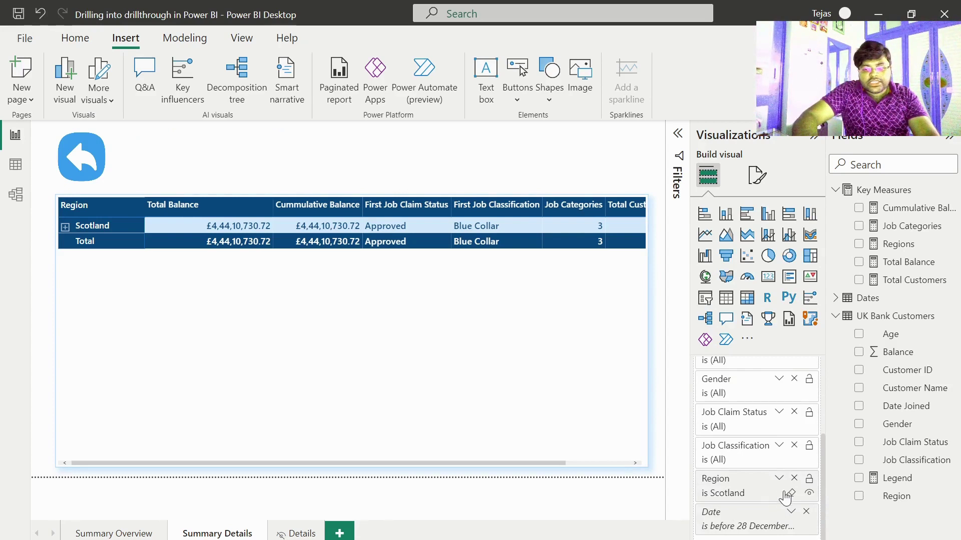
# Step: Clear the Region is Scotland and Date drill-through filters, then use the arrow to return to Summary Overview
pyautogui.click(790, 494)
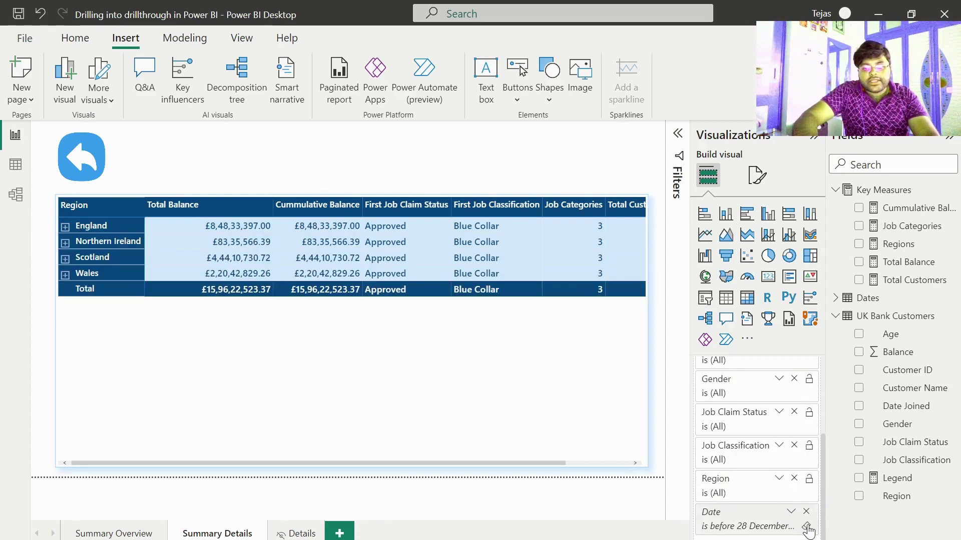
pyautogui.click(806, 526)
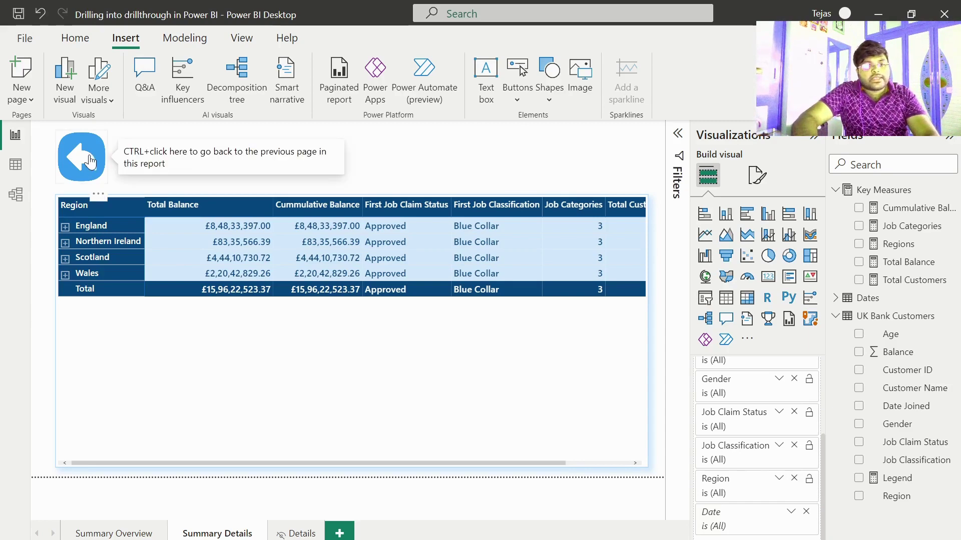
pyautogui.keyDown('ctrl'); pyautogui.click(90, 160); pyautogui.keyUp('ctrl')
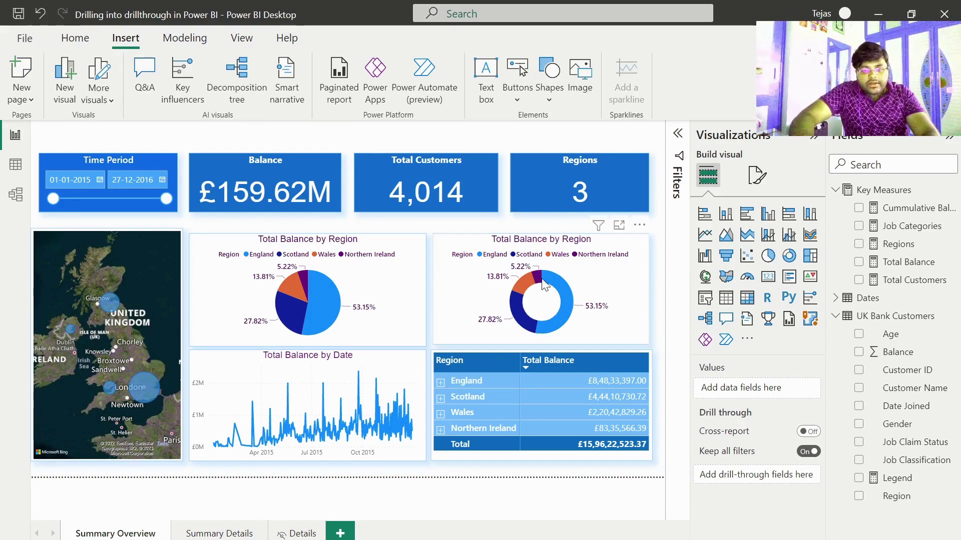
# Step: Drill through England in the donut chart to Summary Details, then return via the arrow picture
pyautogui.moveTo(559, 286)
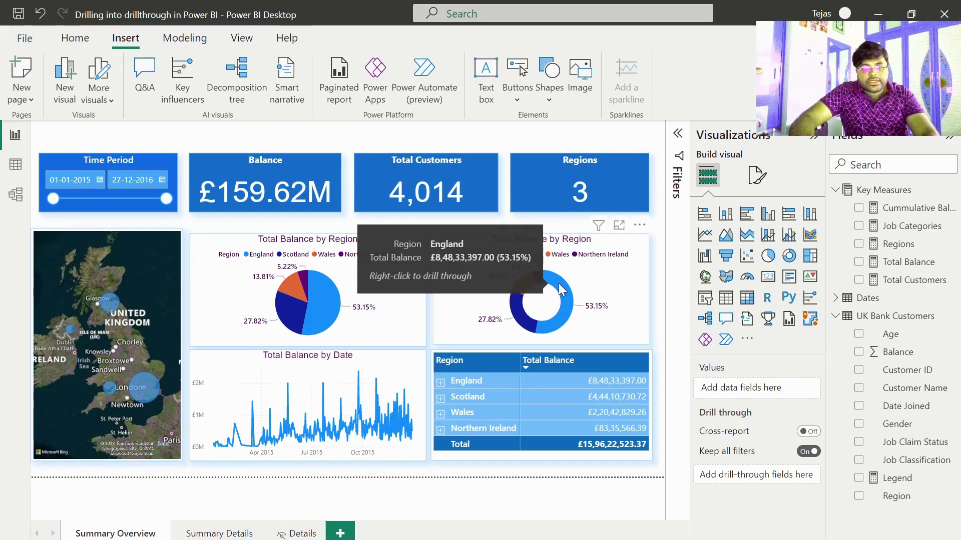
pyautogui.rightClick(560, 290)
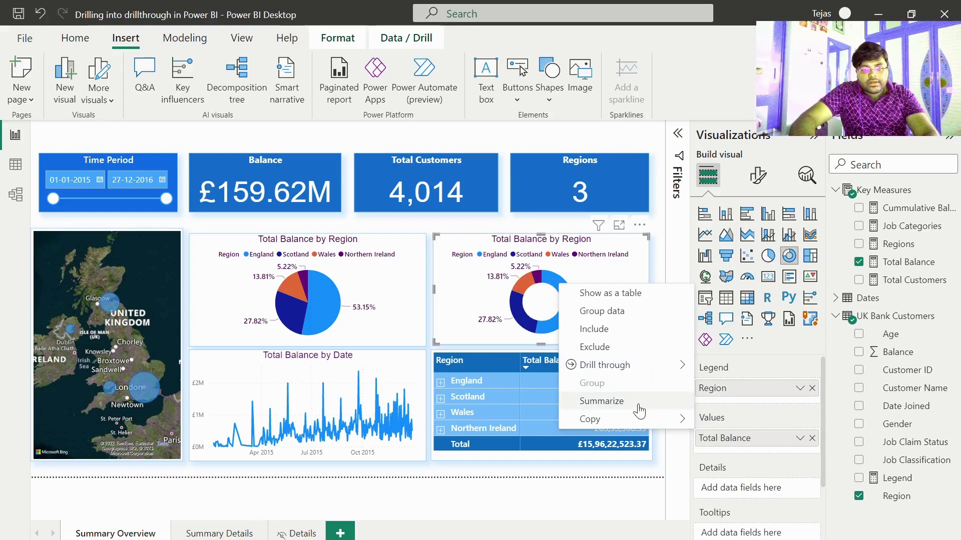
pyautogui.moveTo(623, 364)
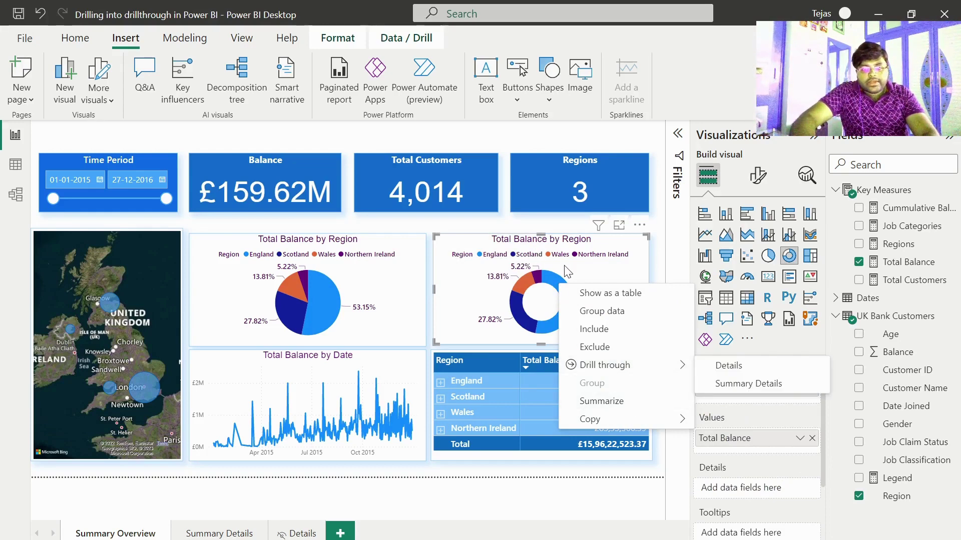
pyautogui.click(550, 282)
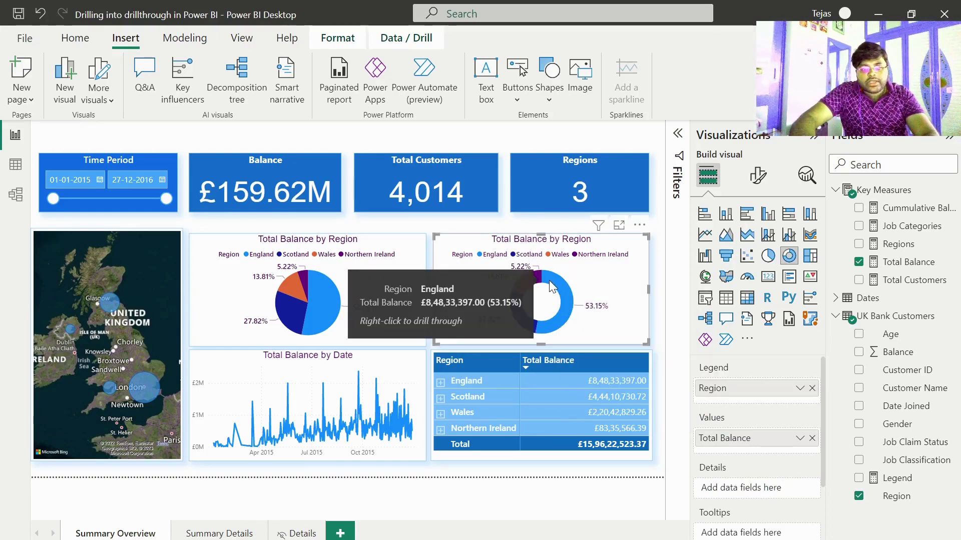
pyautogui.click(548, 280)
pyautogui.rightClick(550, 284)
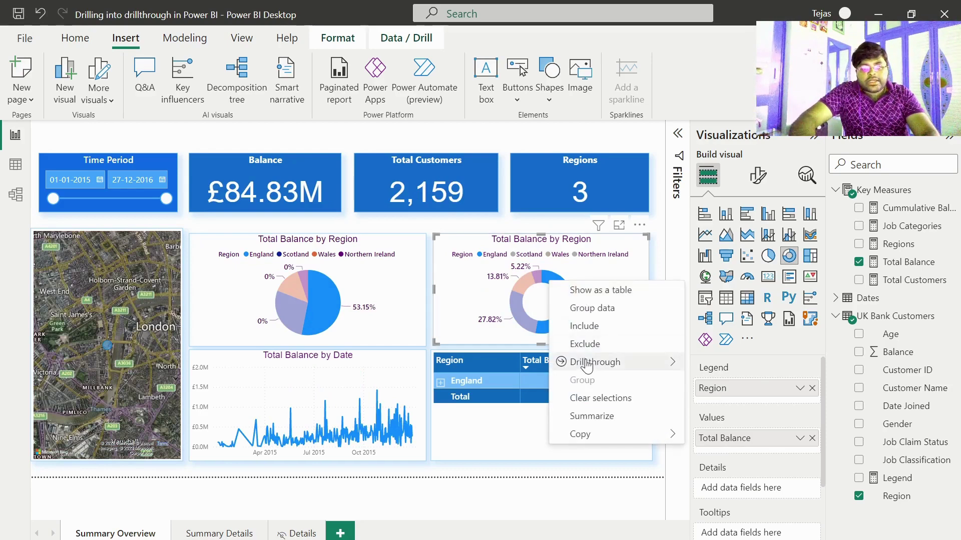
pyautogui.moveTo(625, 362)
pyautogui.click(736, 382)
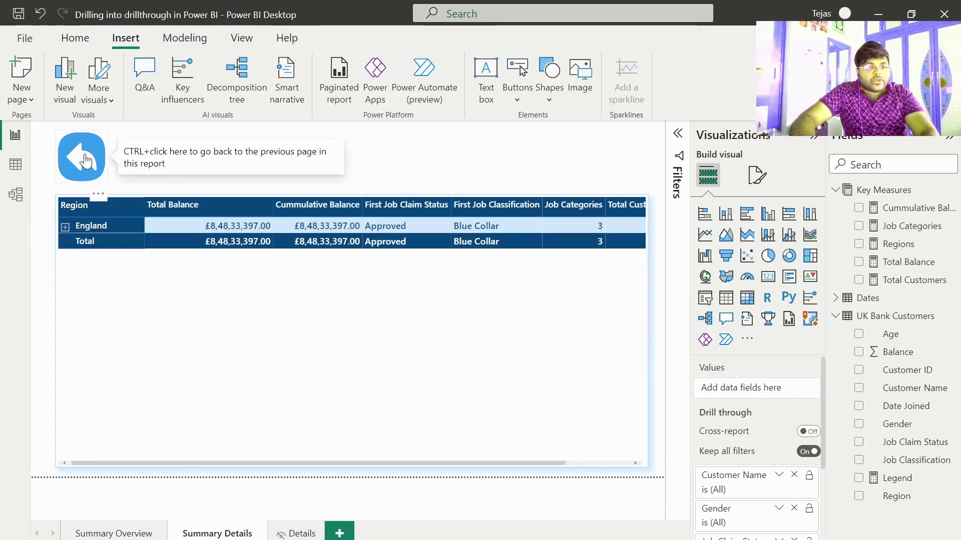
pyautogui.keyDown('ctrl'); pyautogui.click(85, 159); pyautogui.keyUp('ctrl')
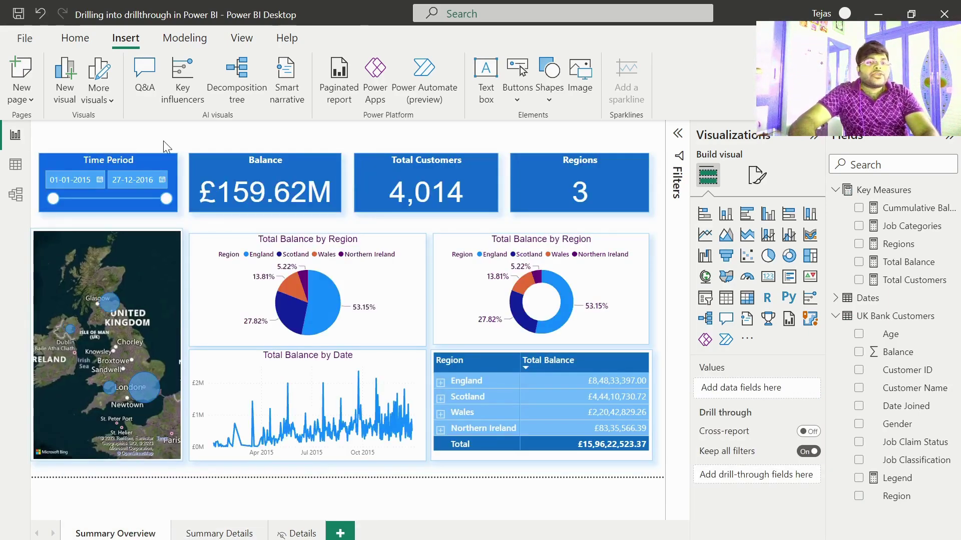